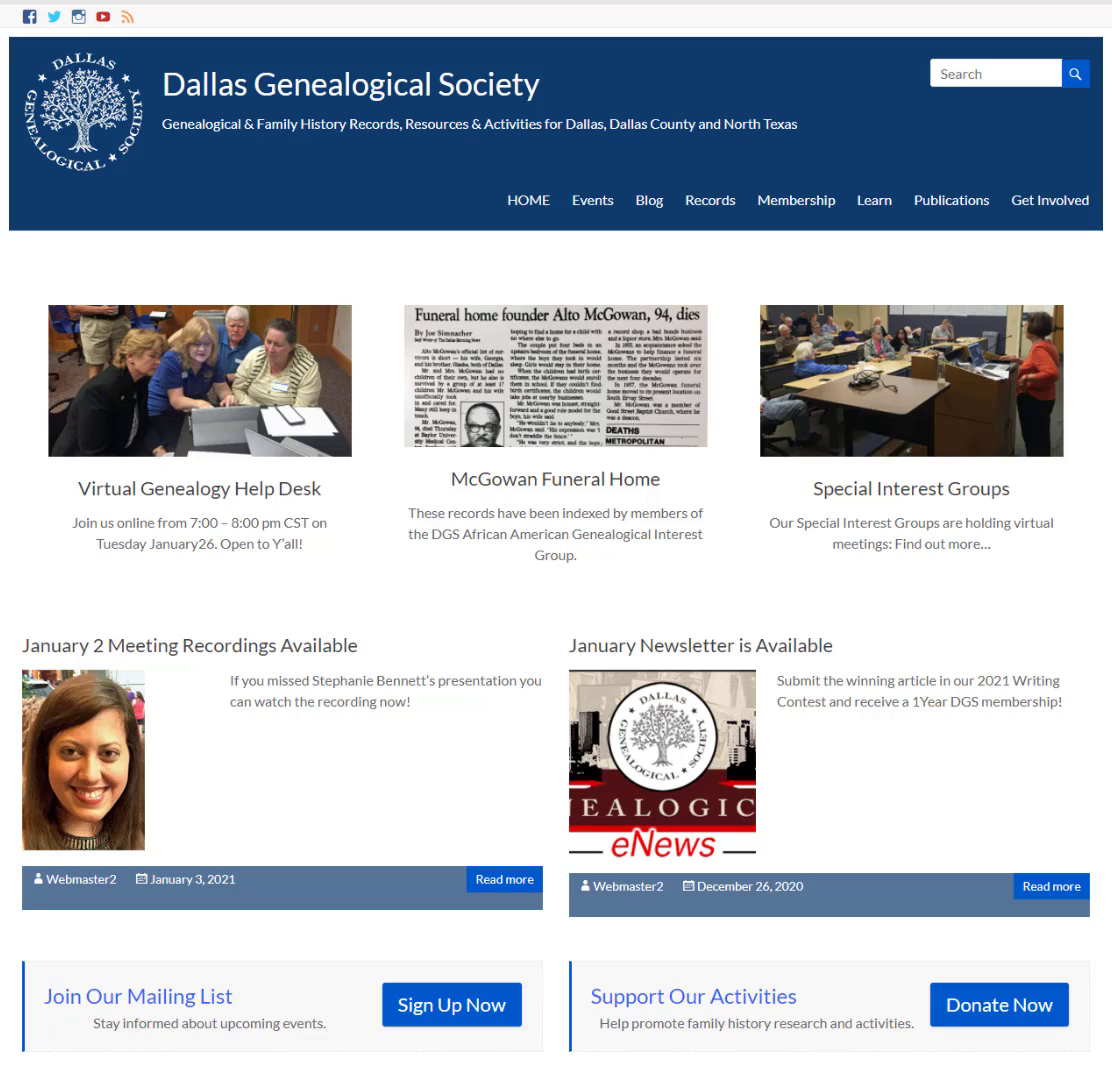
- Show the Publications submenu in the site's top navigation bar
mouse_move(982, 212)
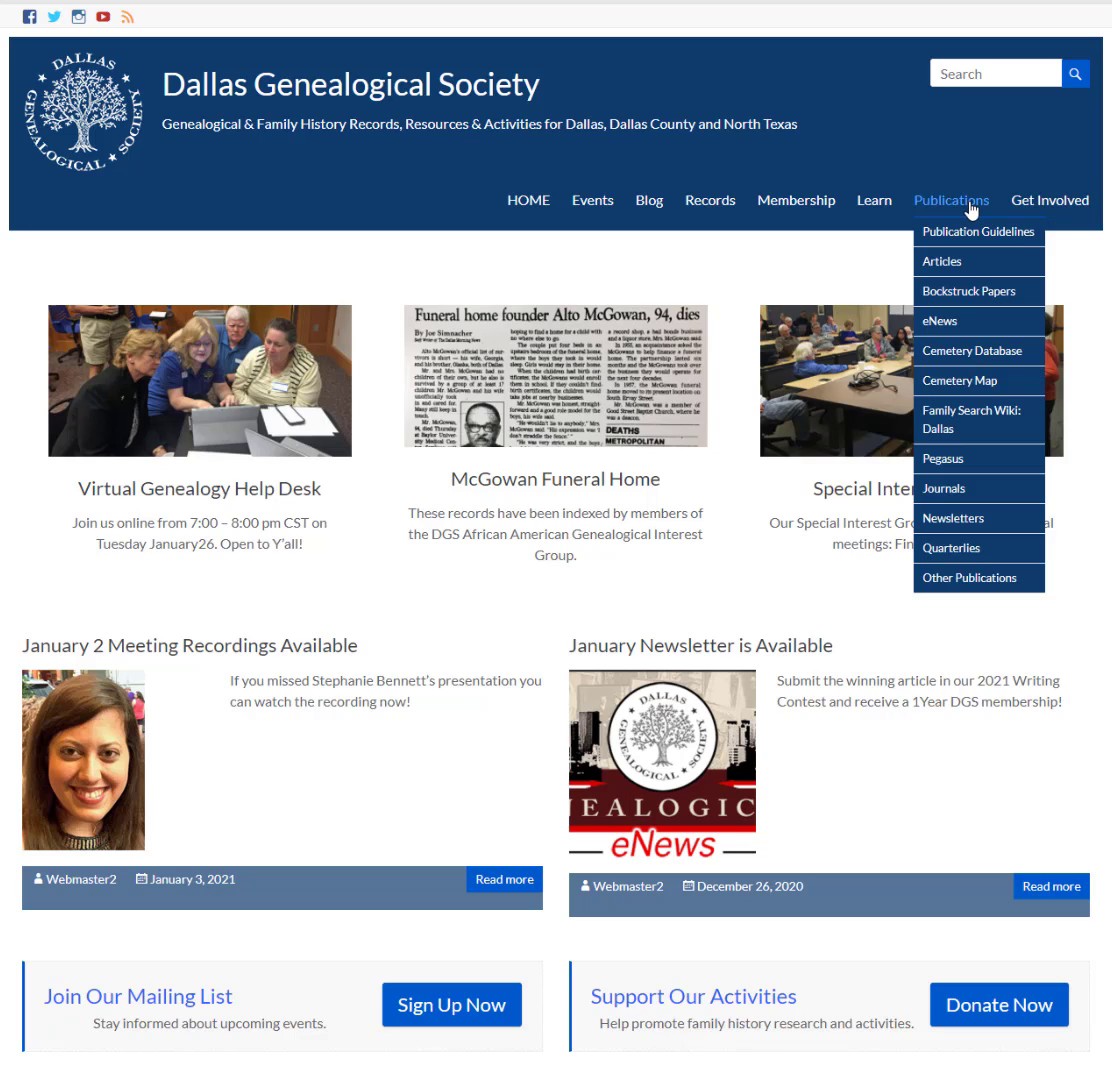
- Go to Newsletters and pick the December 1963 issue (Volume 9, Number 4) from the 1960 - 1963 list
click(955, 519)
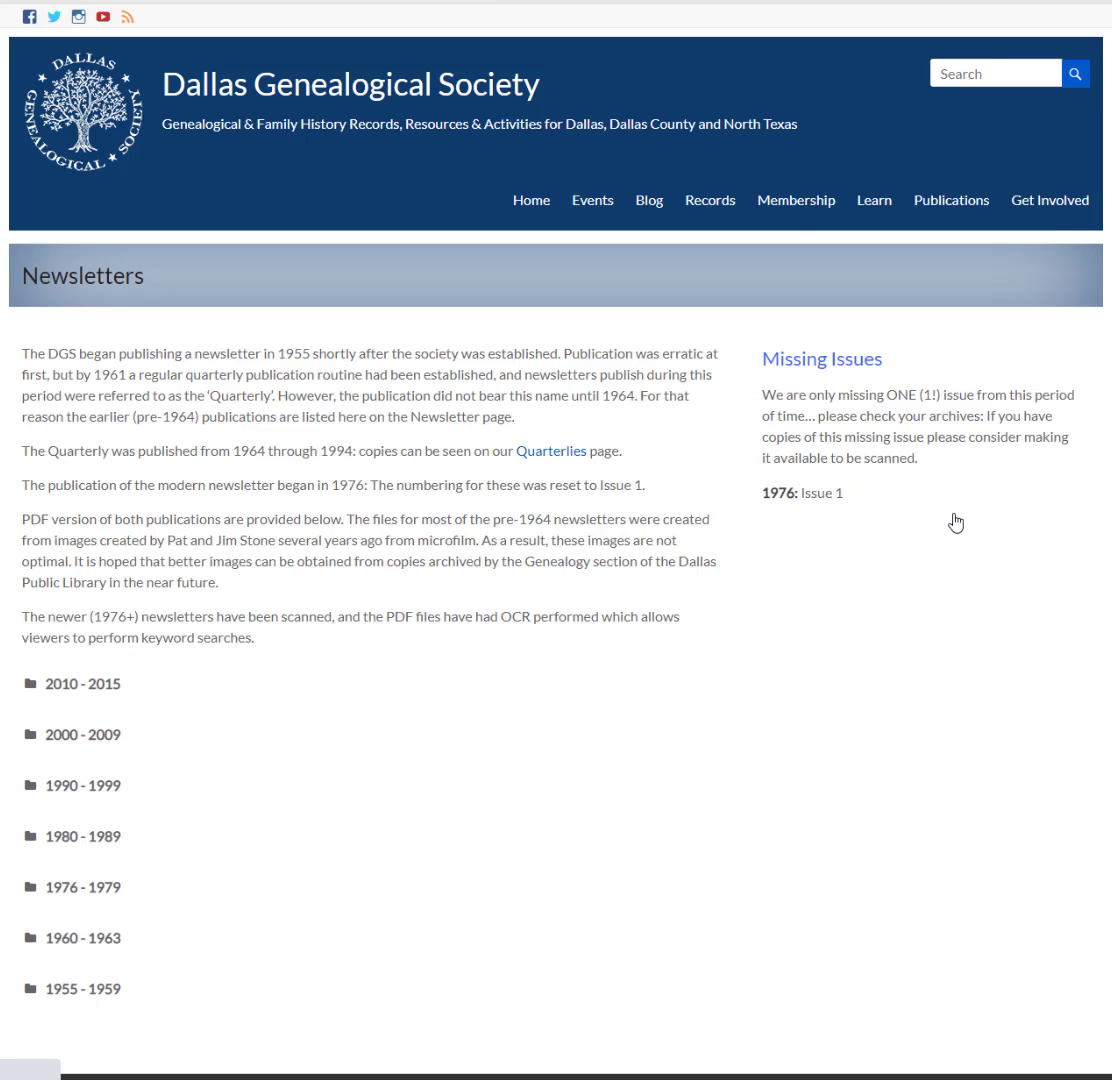
scroll(300, 603, down, 3)
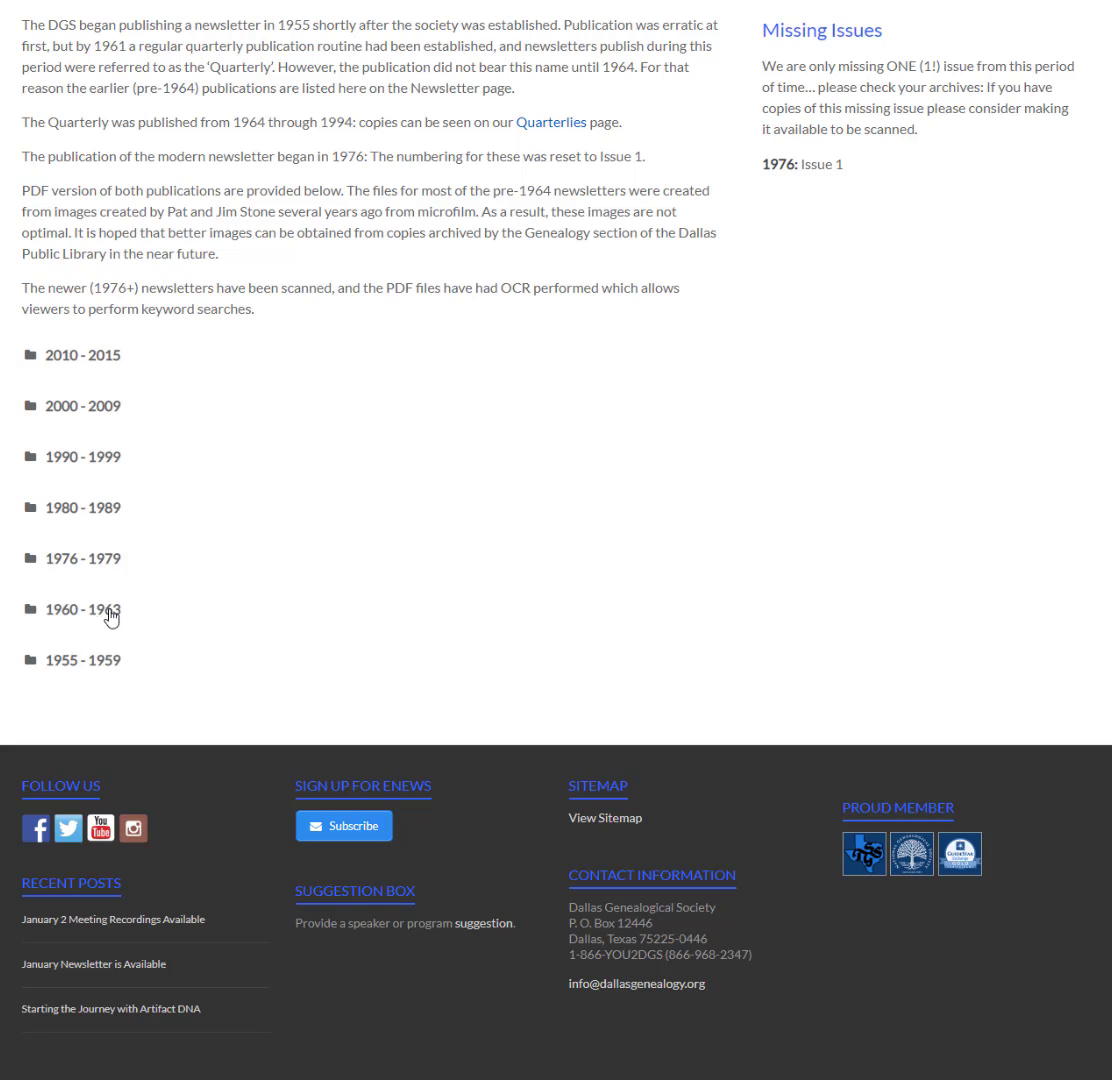
click(109, 611)
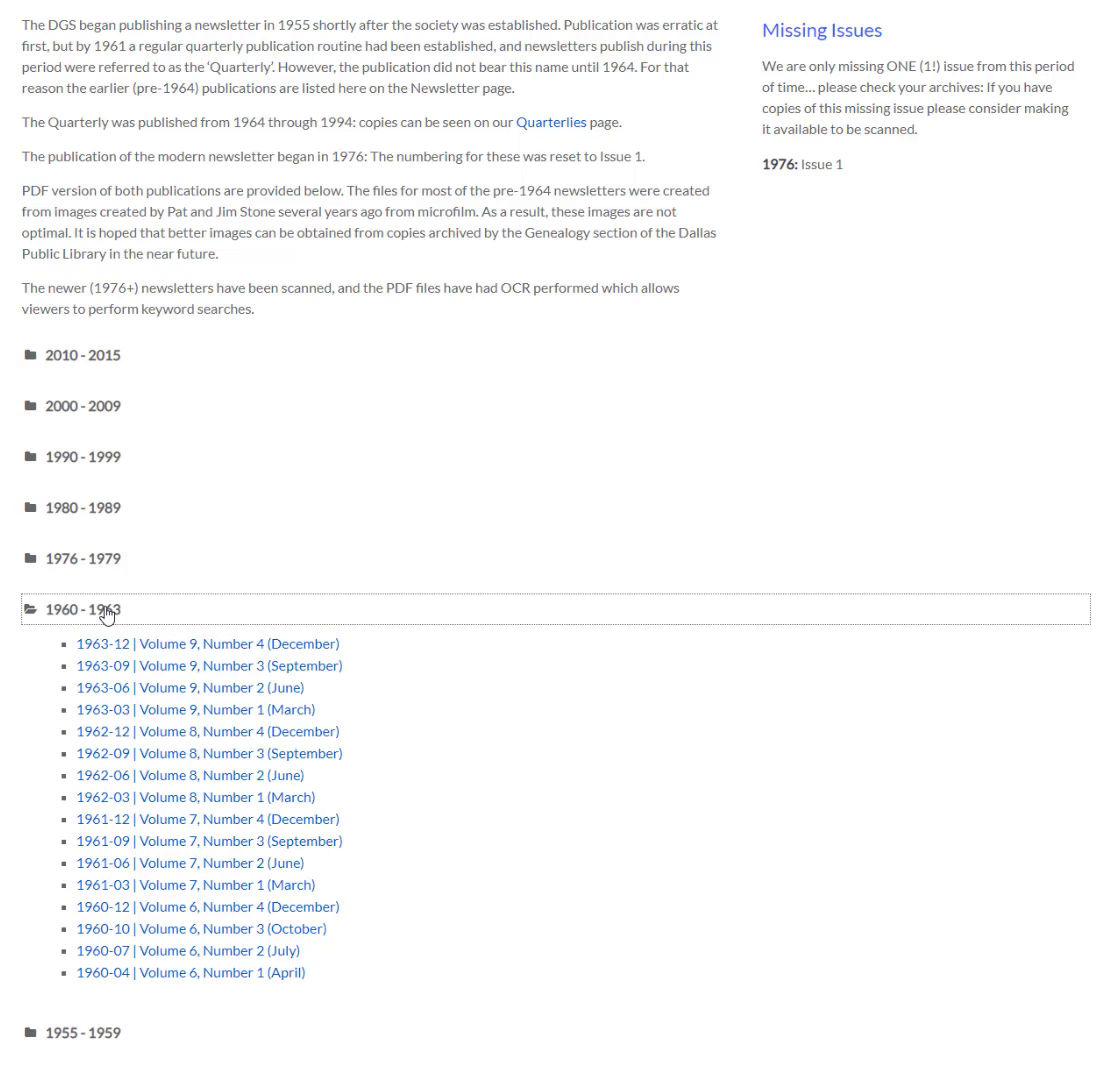
click(157, 651)
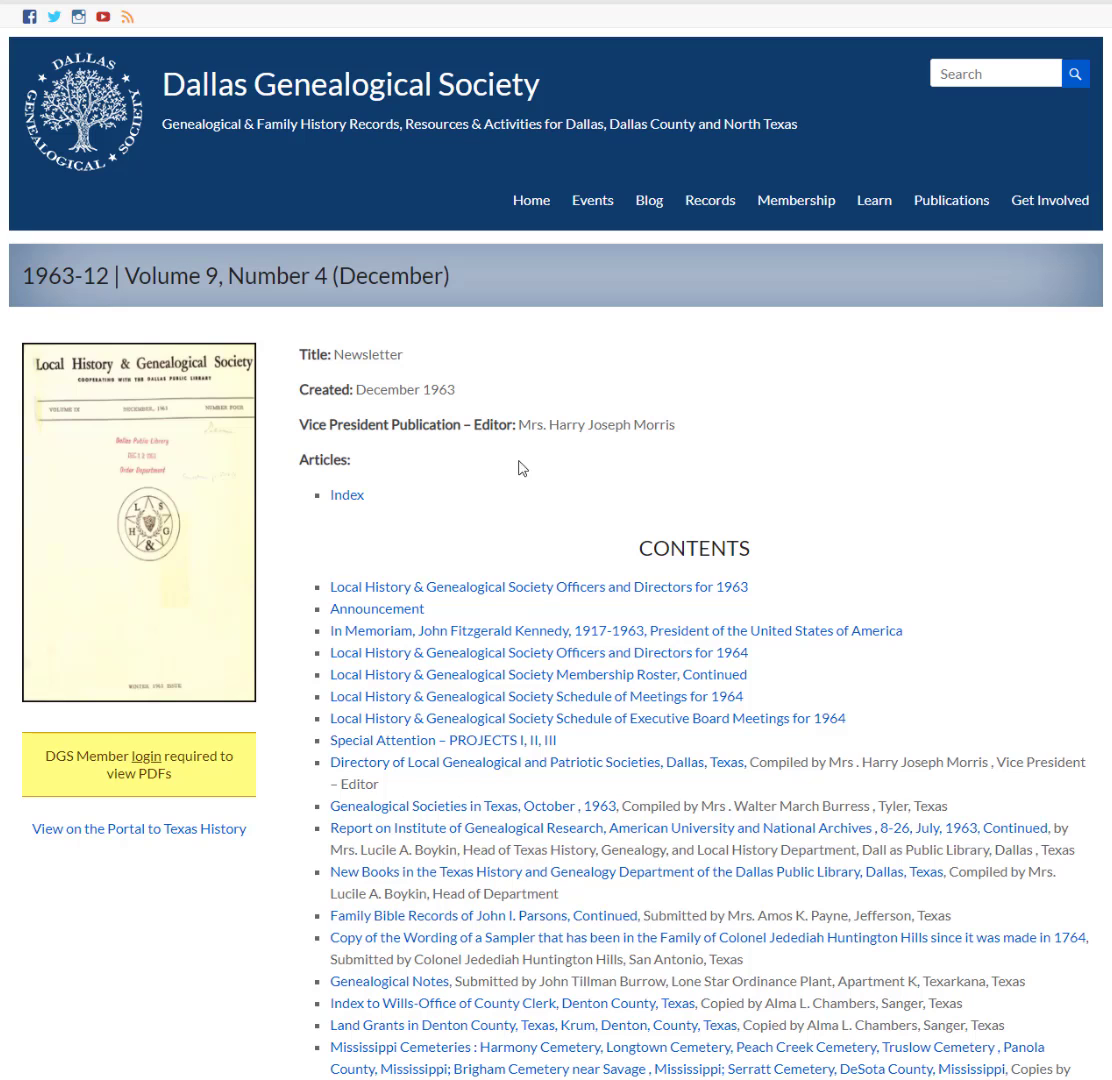
click(347, 496)
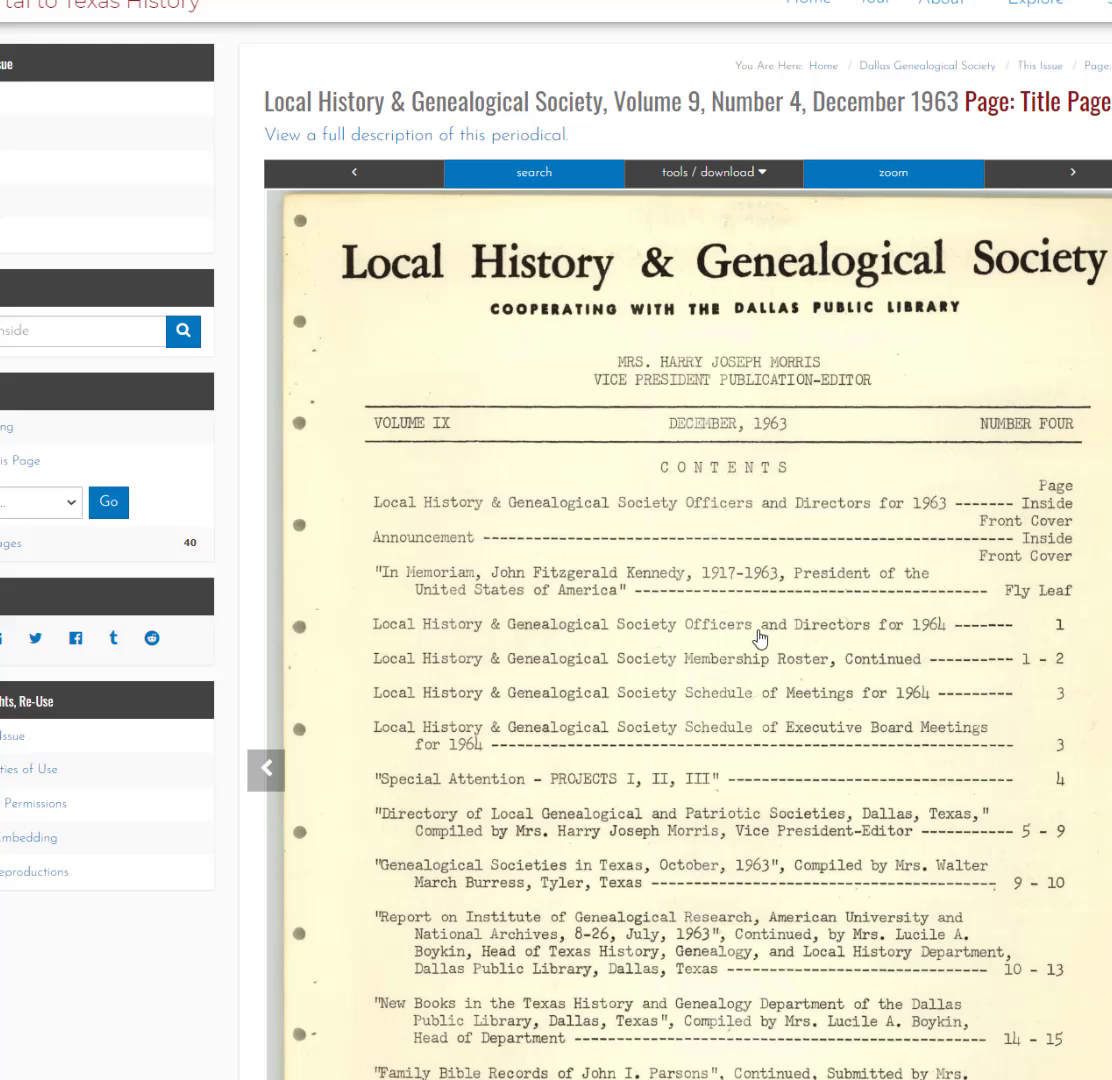
scroll(757, 630, down, 3)
scroll(757, 627, up, 3)
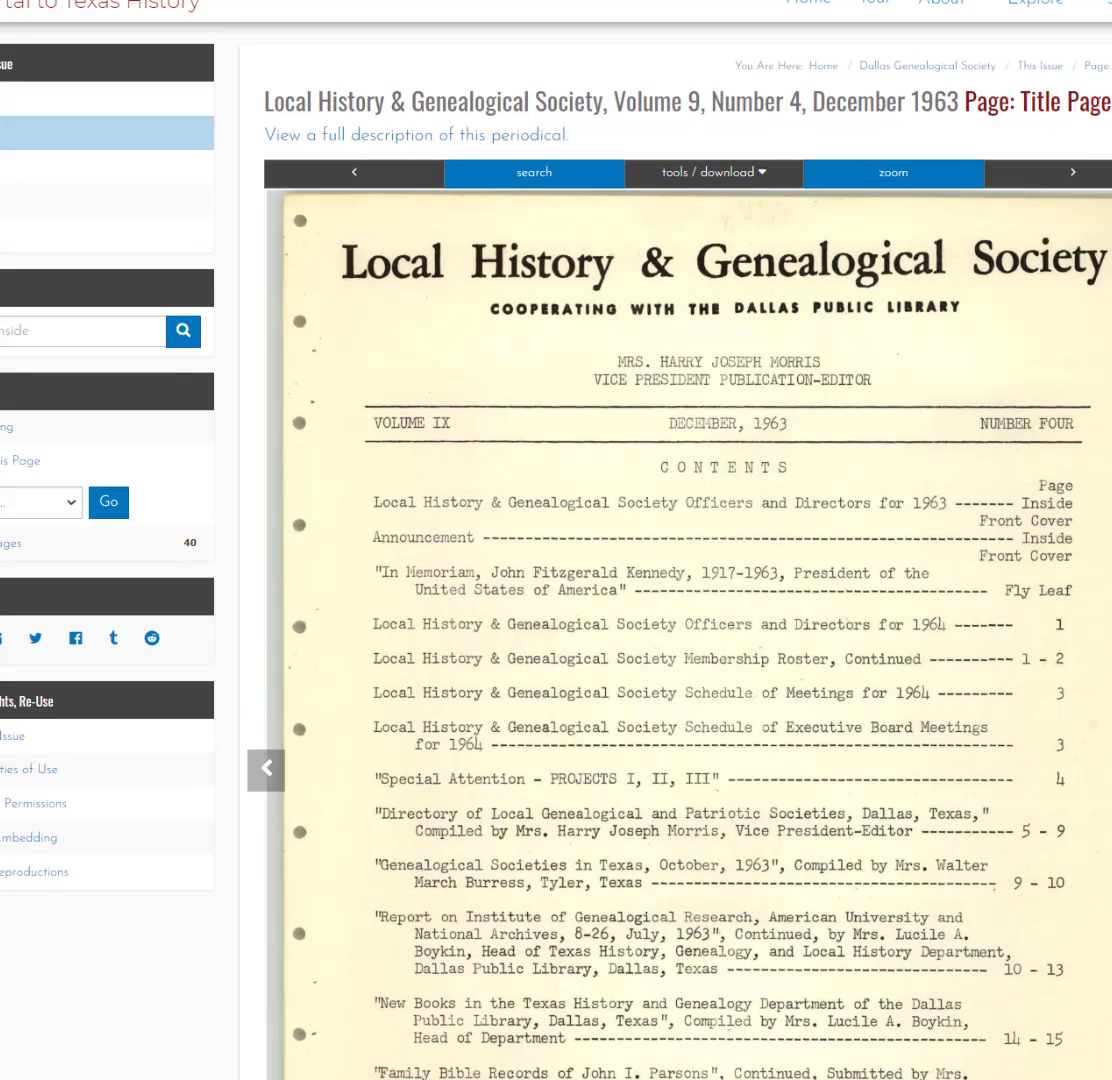
key(ctrl+w)
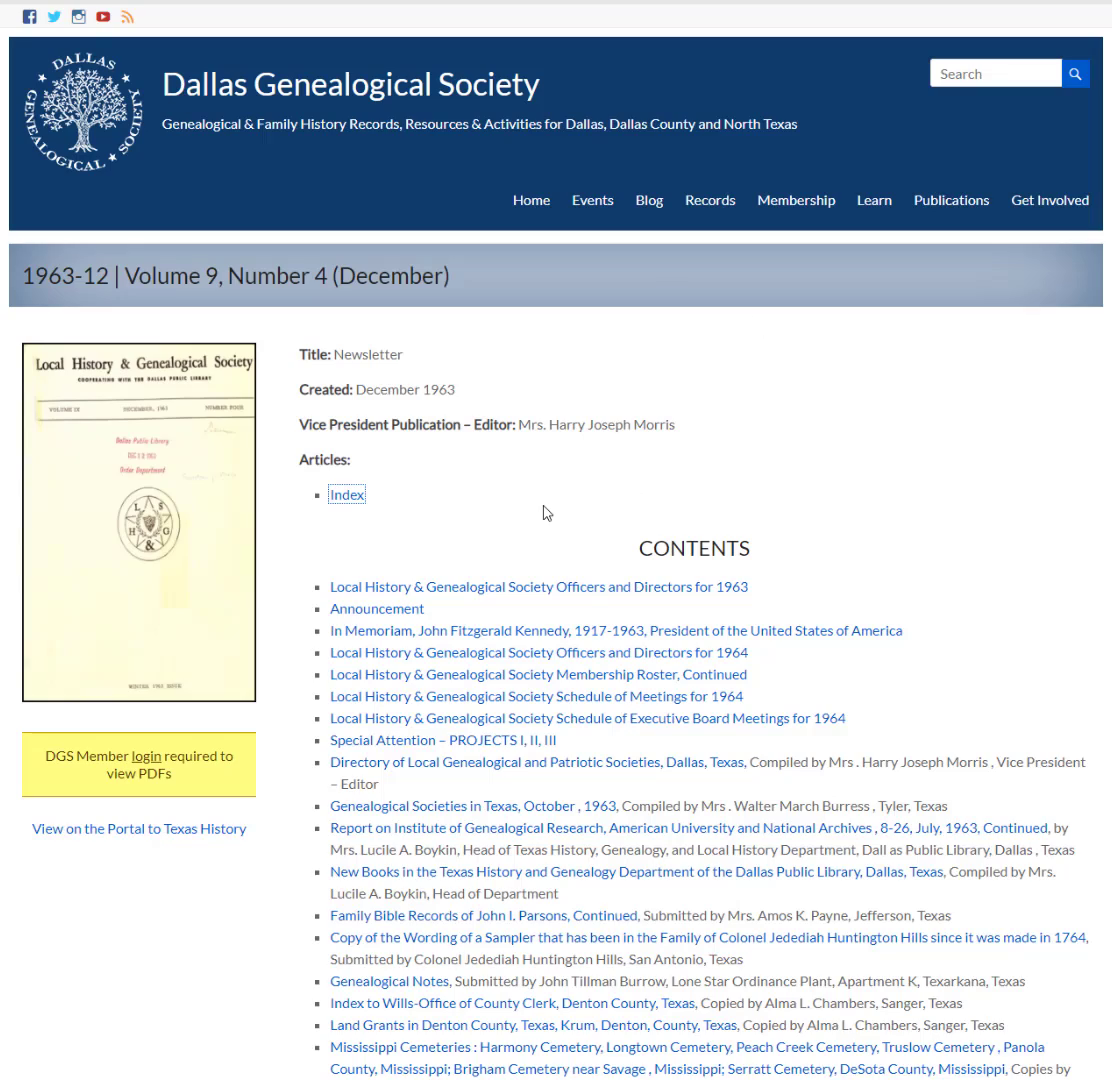
scroll(541, 509, down, 2)
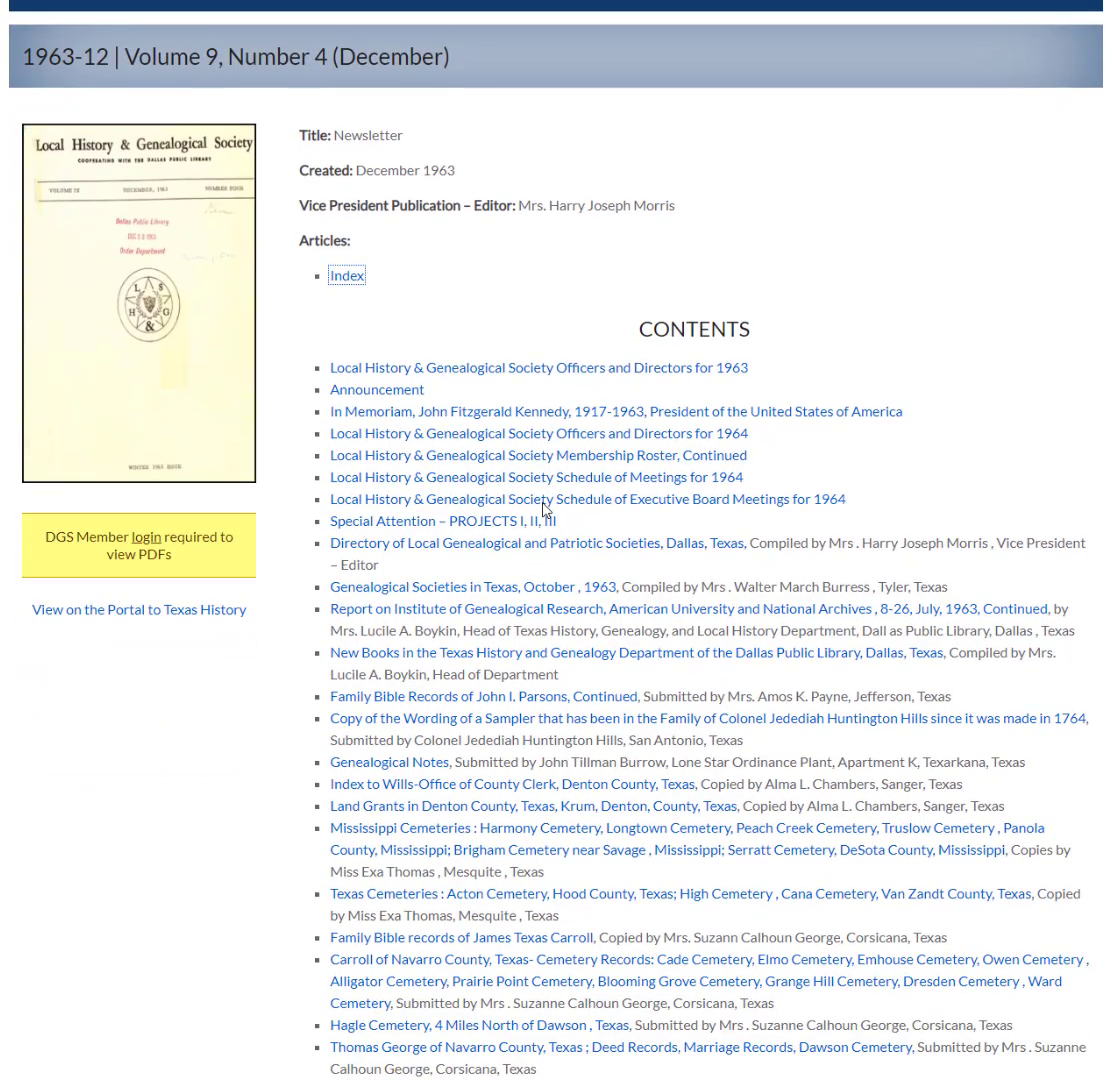
scroll(543, 510, down, 1)
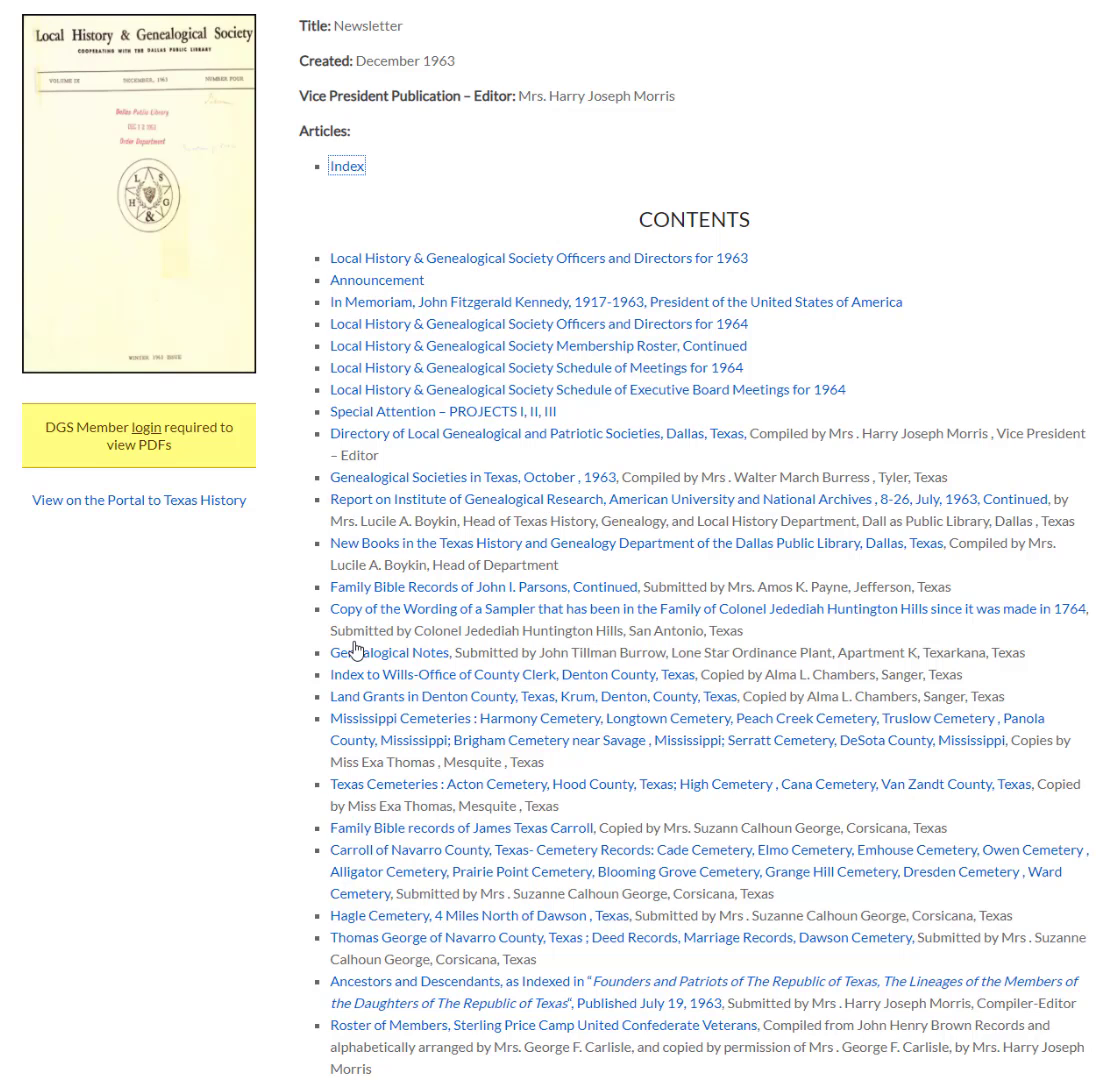
scroll(421, 427, down, 1)
scroll(421, 427, down, 1)
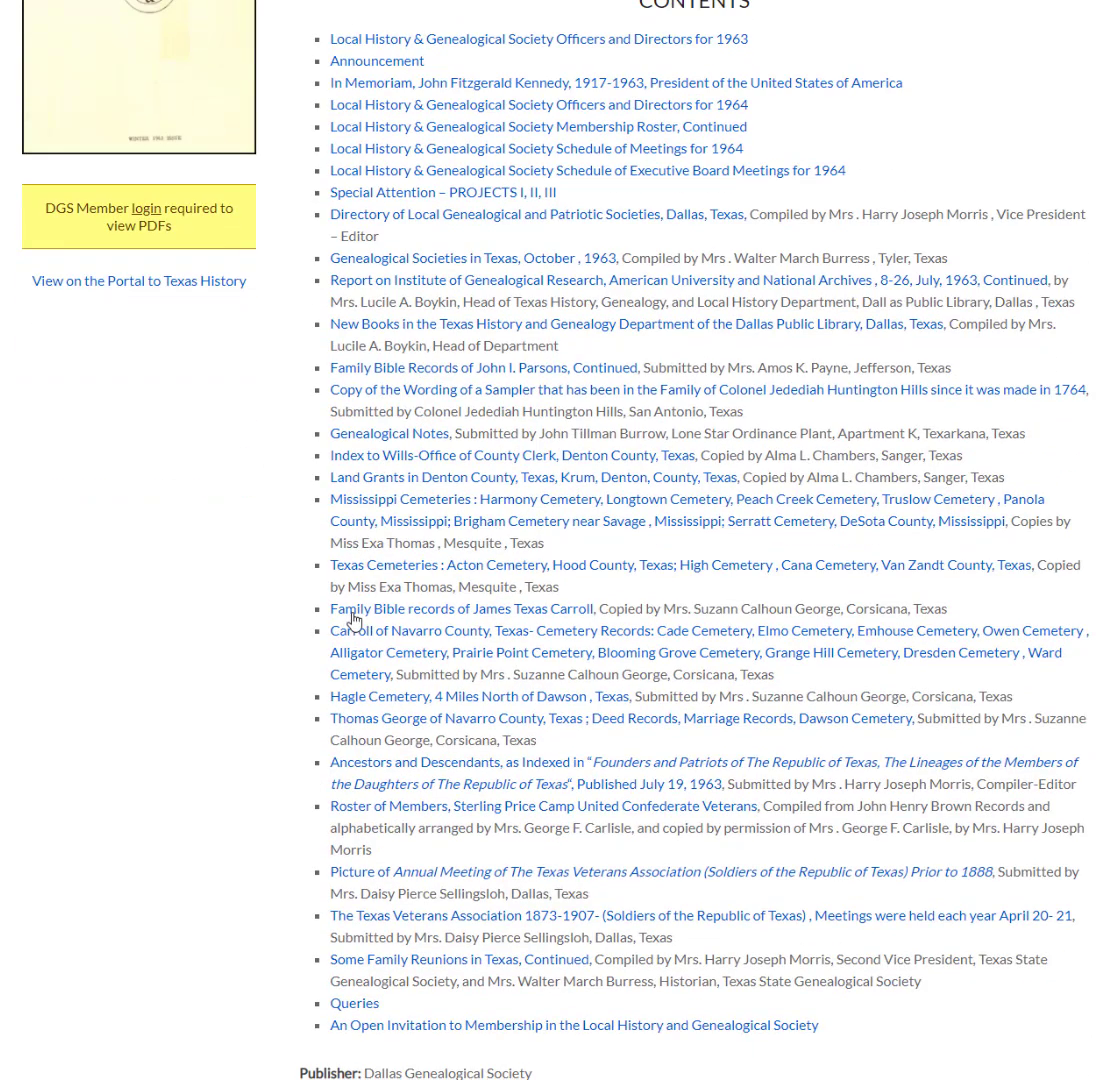
click(501, 617)
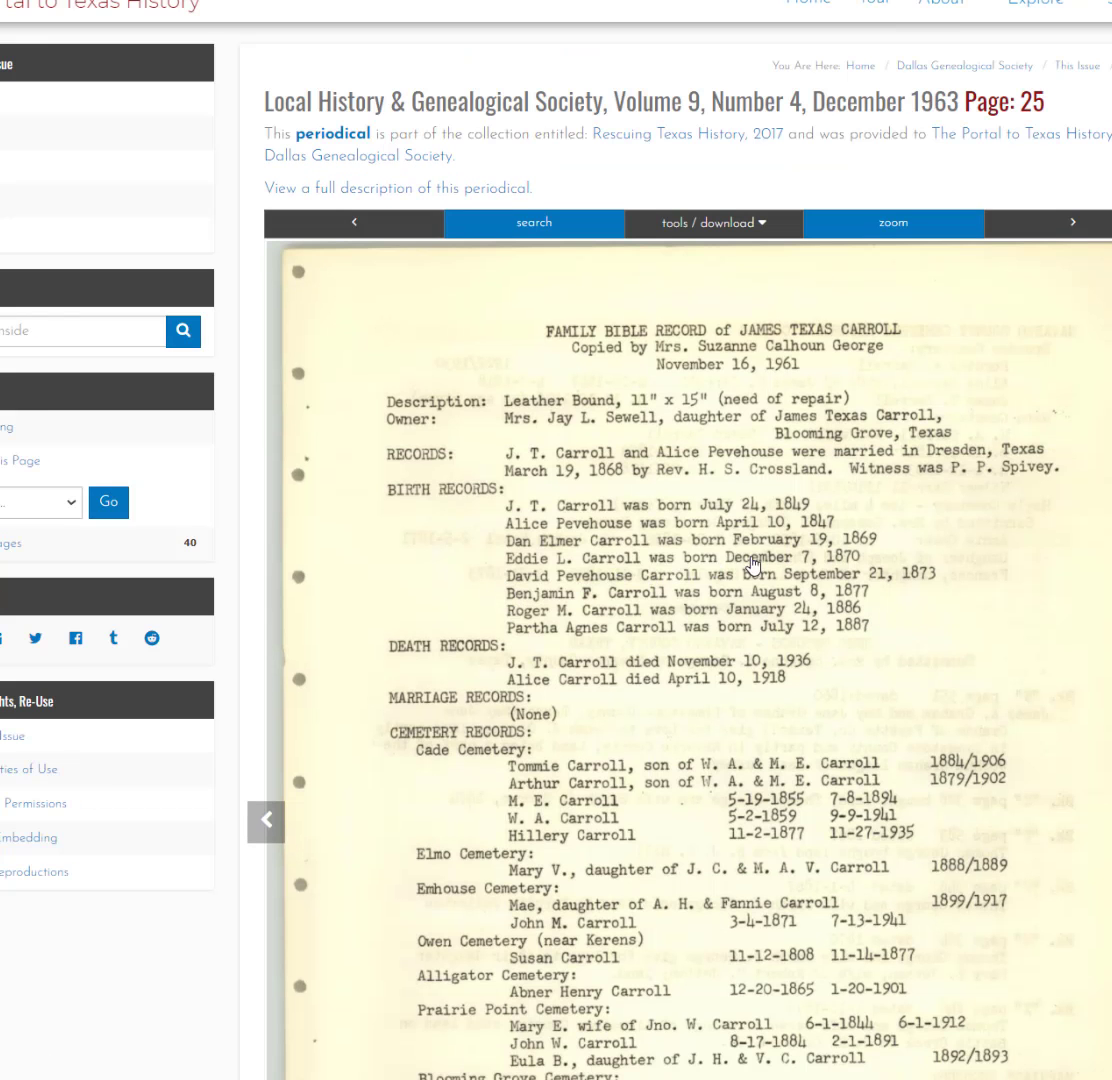
- Page through scans 26 and 27 of the December 1963 issue, then return to its contents page
scroll(806, 565, down, 2)
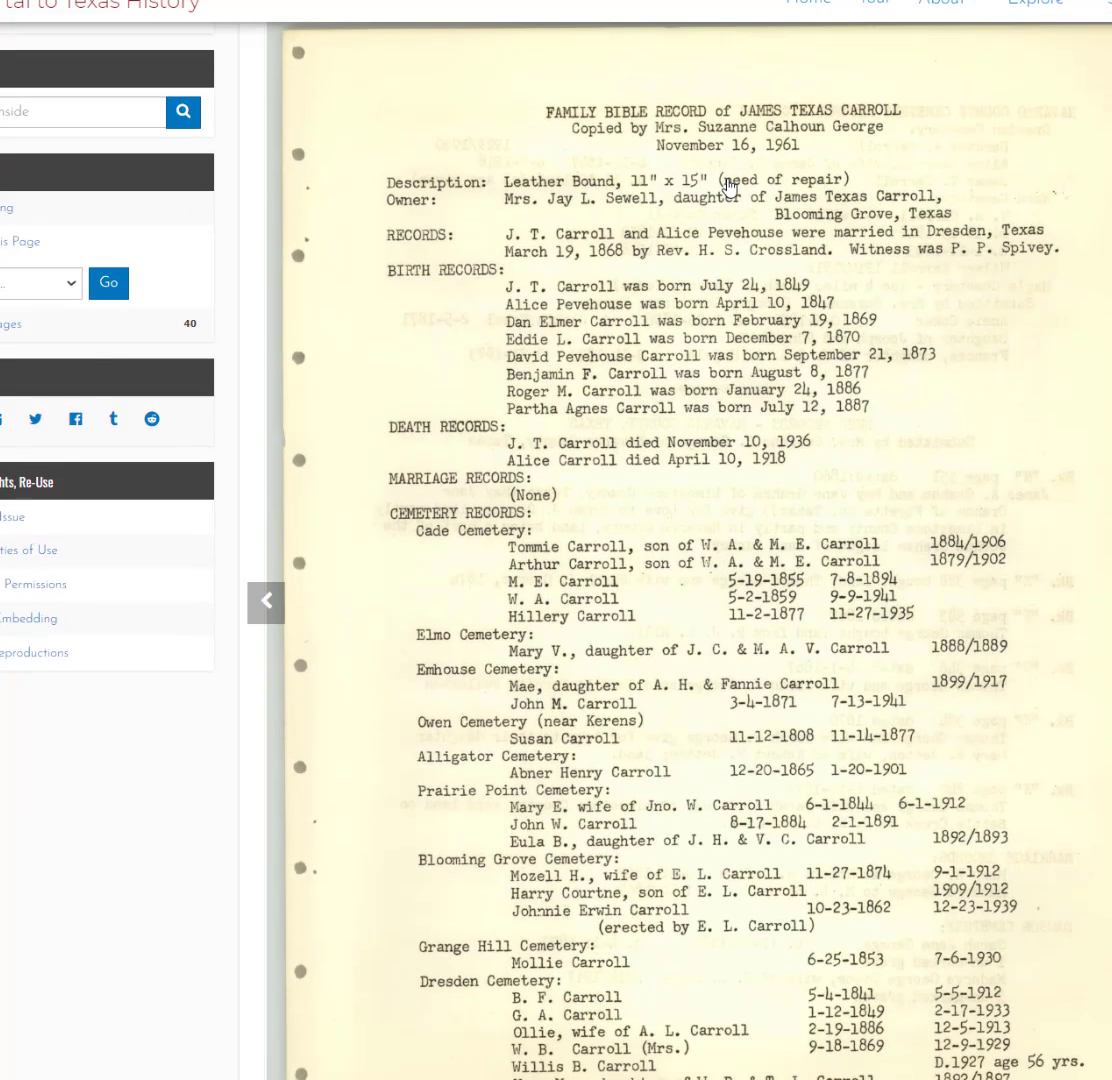
key(Right)
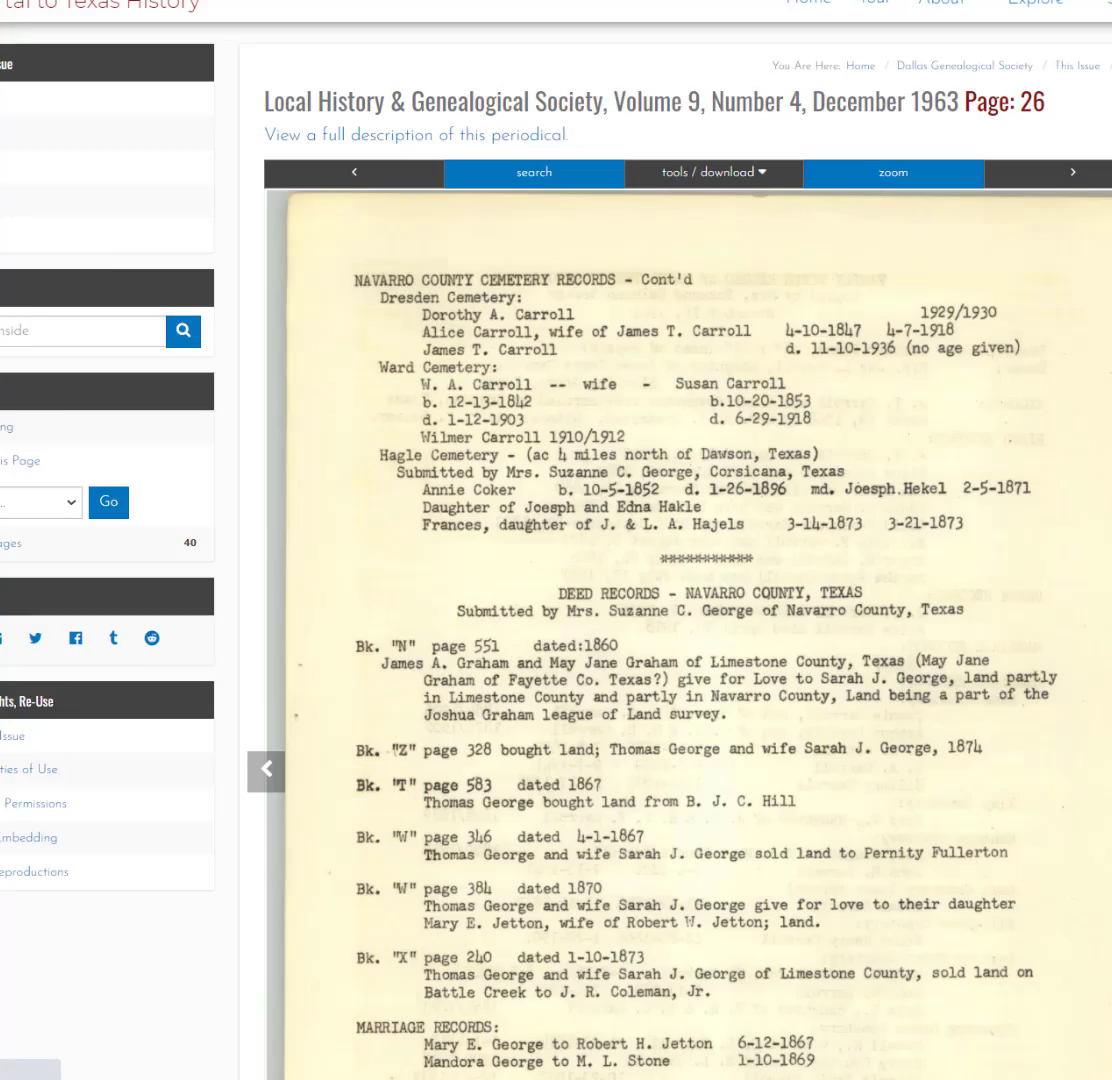
key(Right)
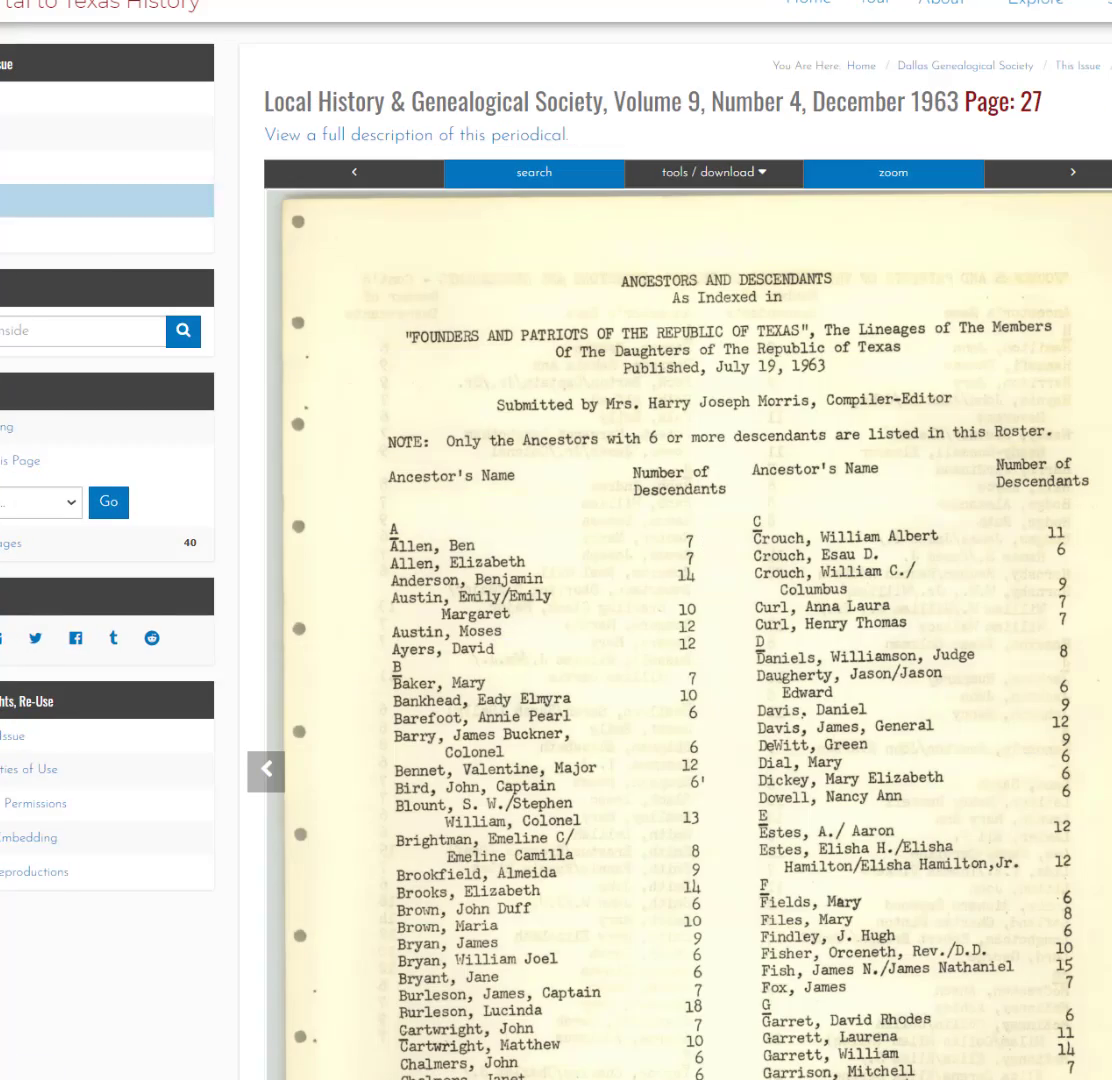
key(alt+Left)
scroll(797, 434, down, 2)
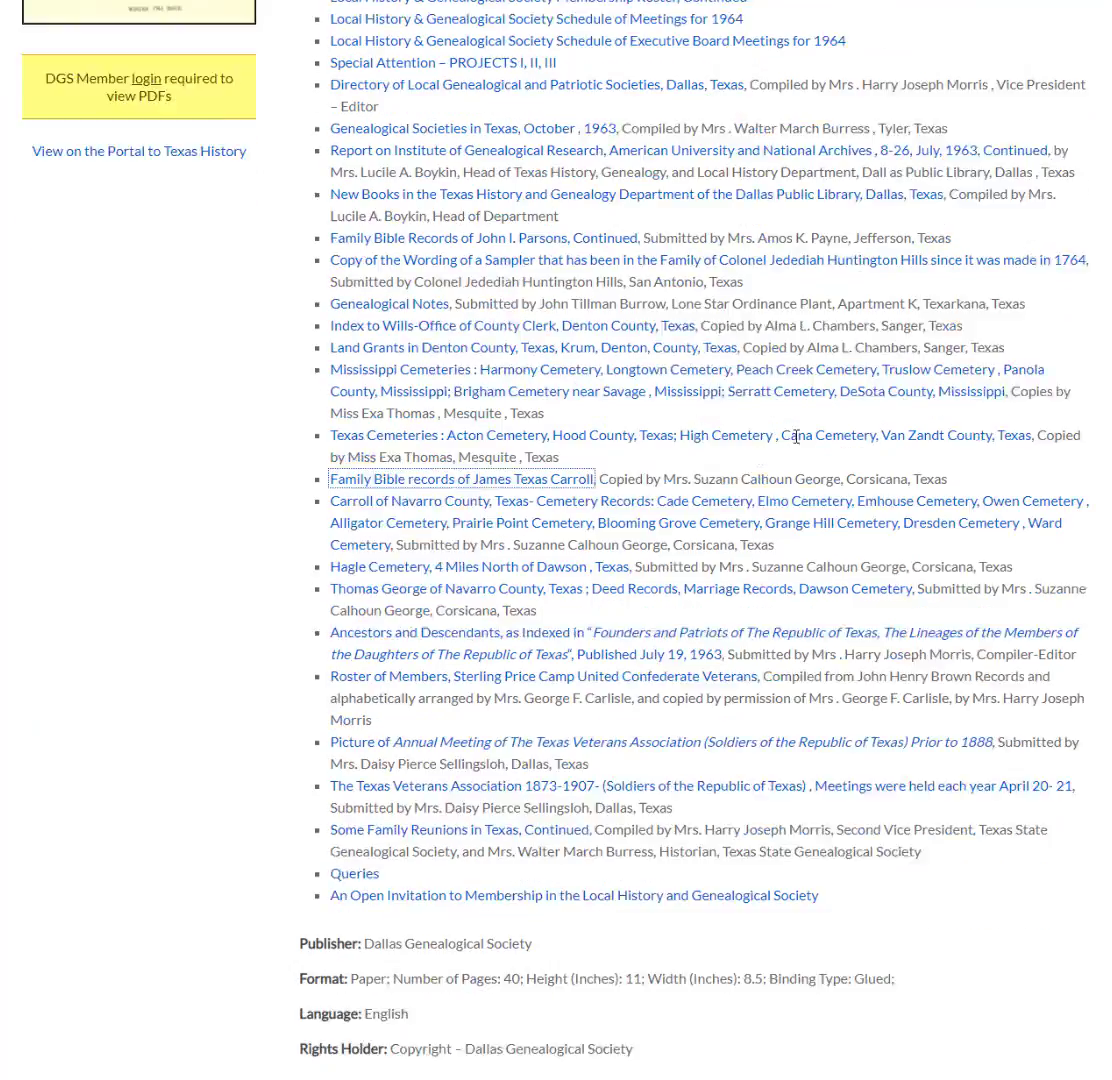
scroll(795, 441, up, 4)
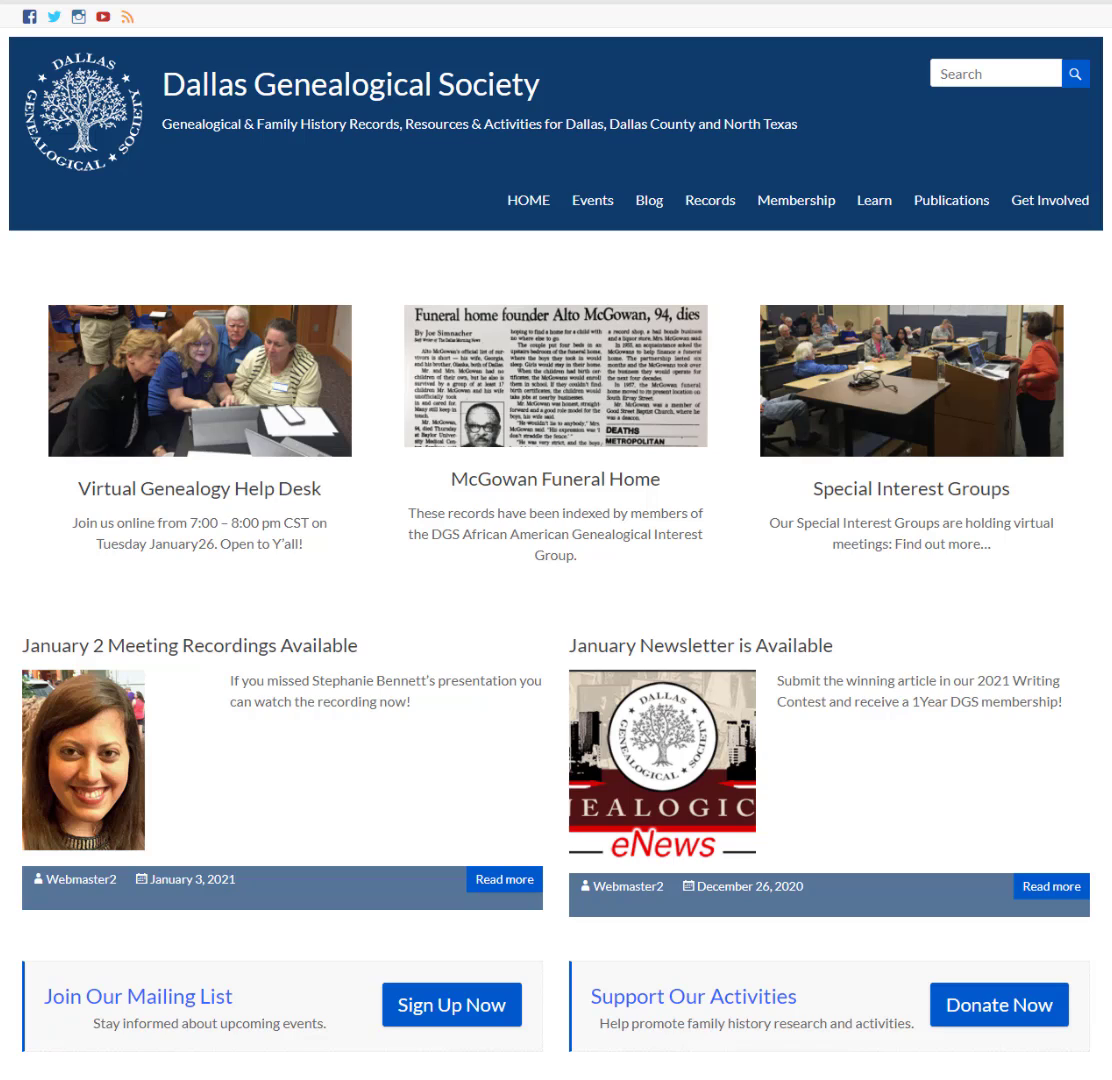
- Visit the Account Manager login page, return home, and show the Membership menu options again
mouse_move(1055, 204)
mouse_move(805, 203)
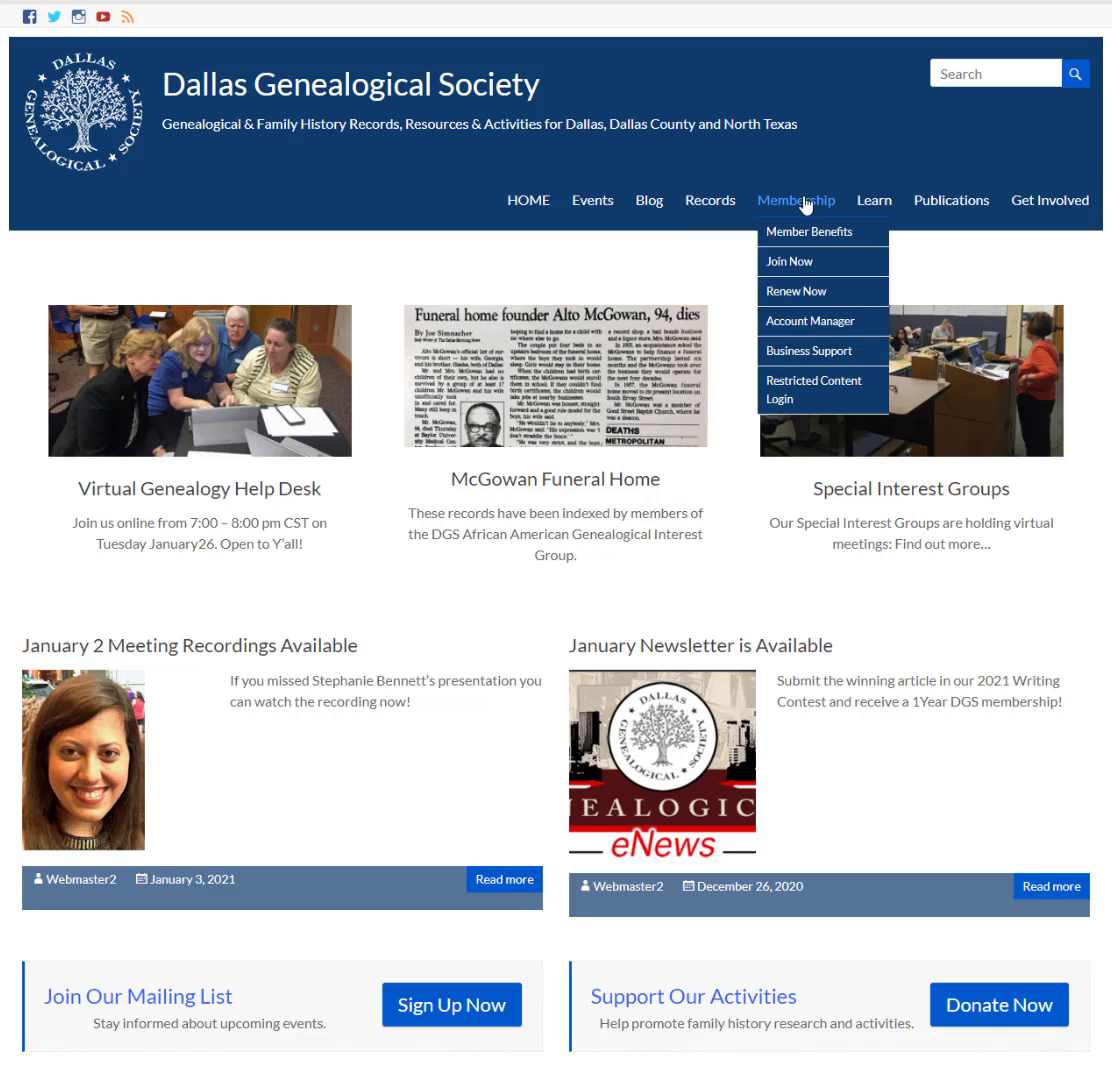
click(800, 324)
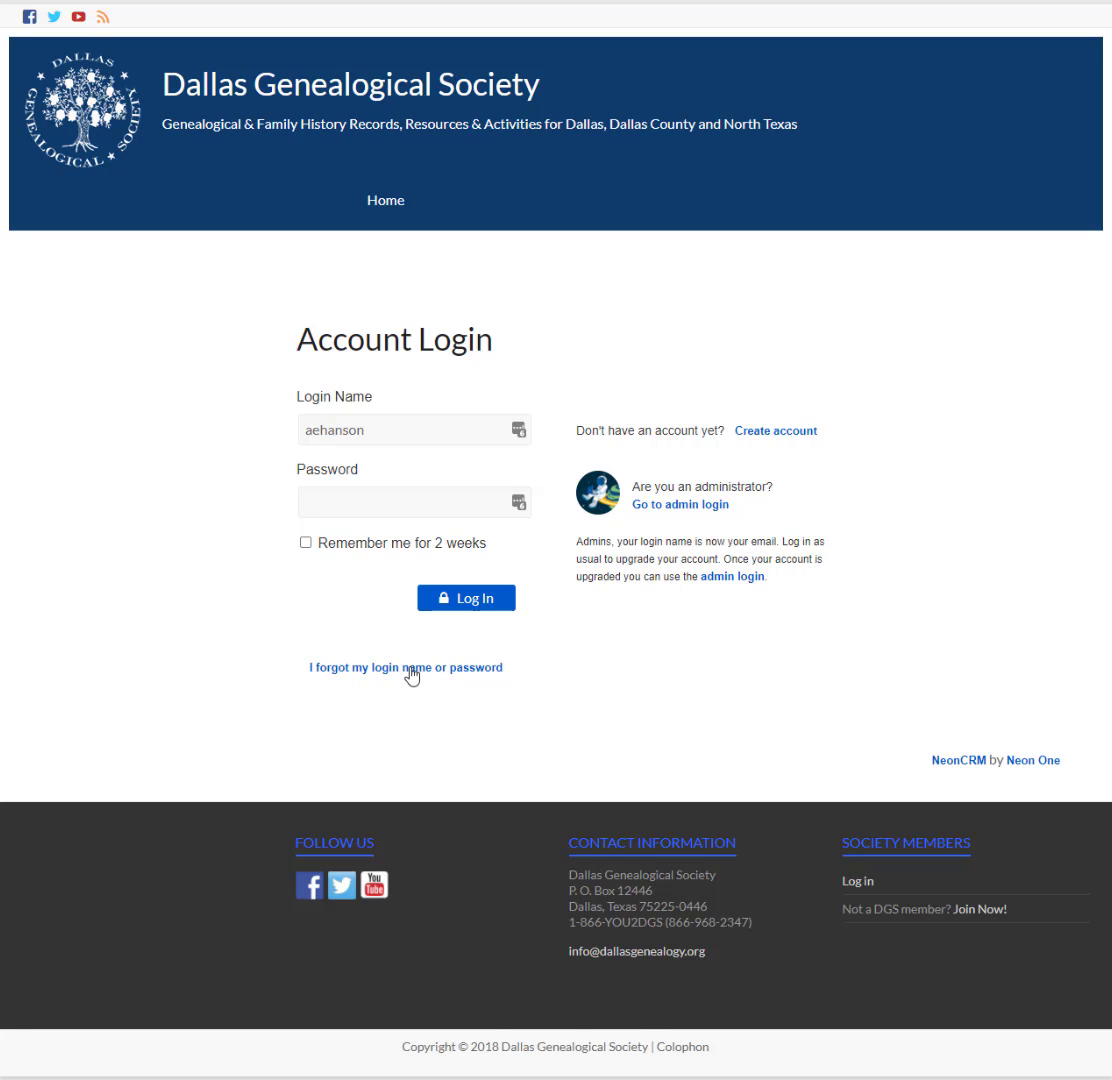
click(386, 203)
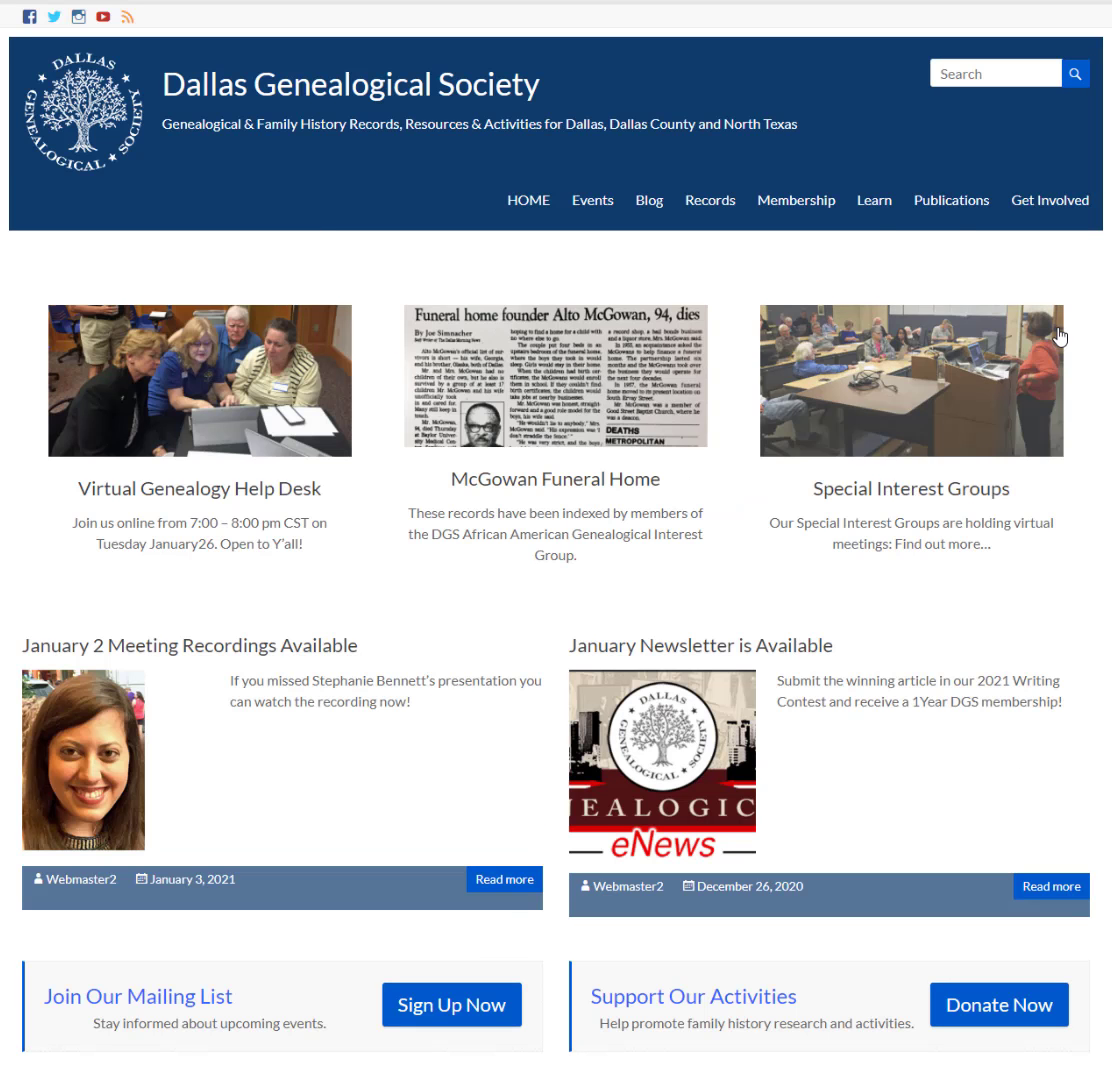
mouse_move(779, 204)
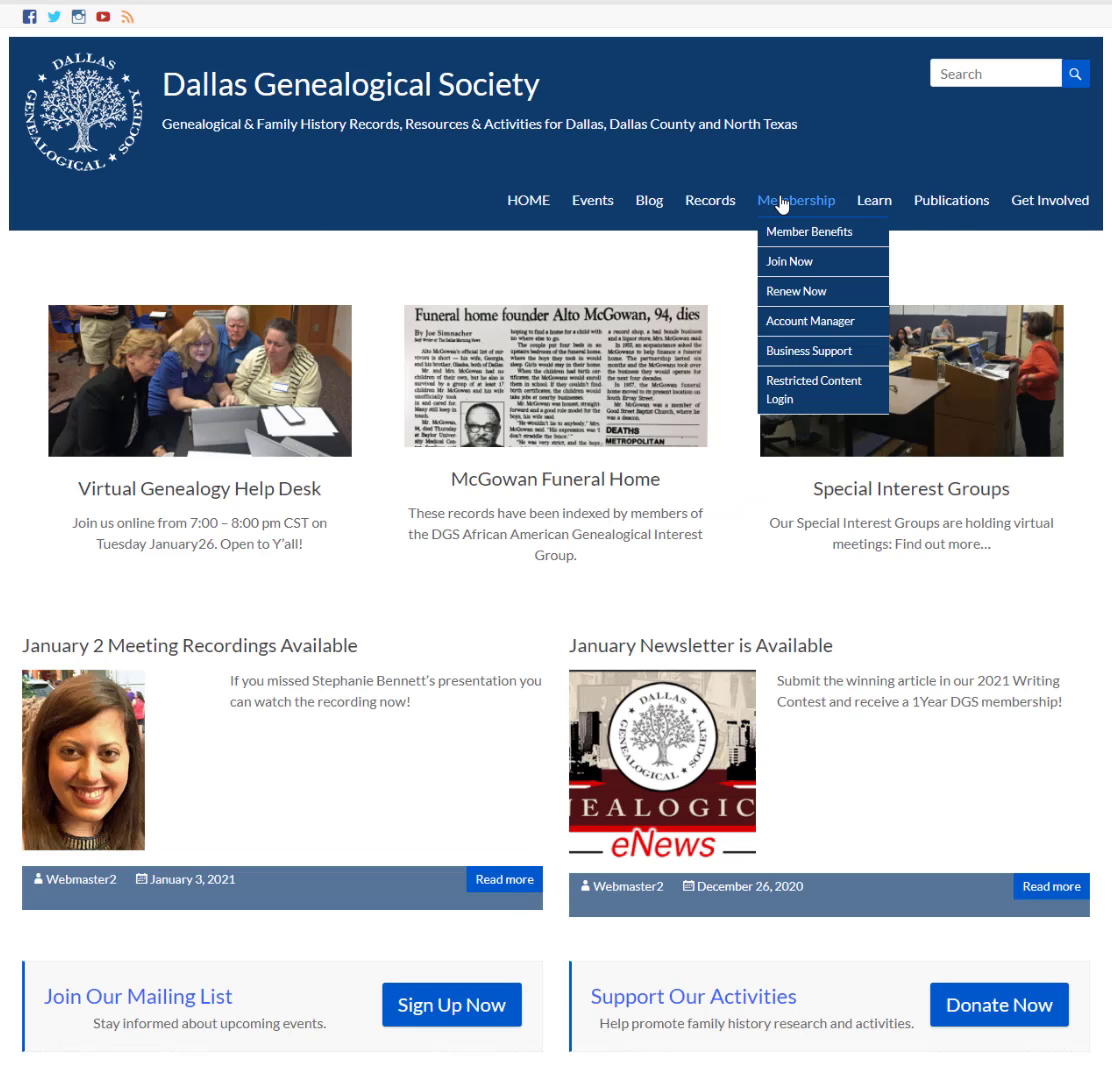
- Log in to members' restricted content with the member's username and password
click(811, 388)
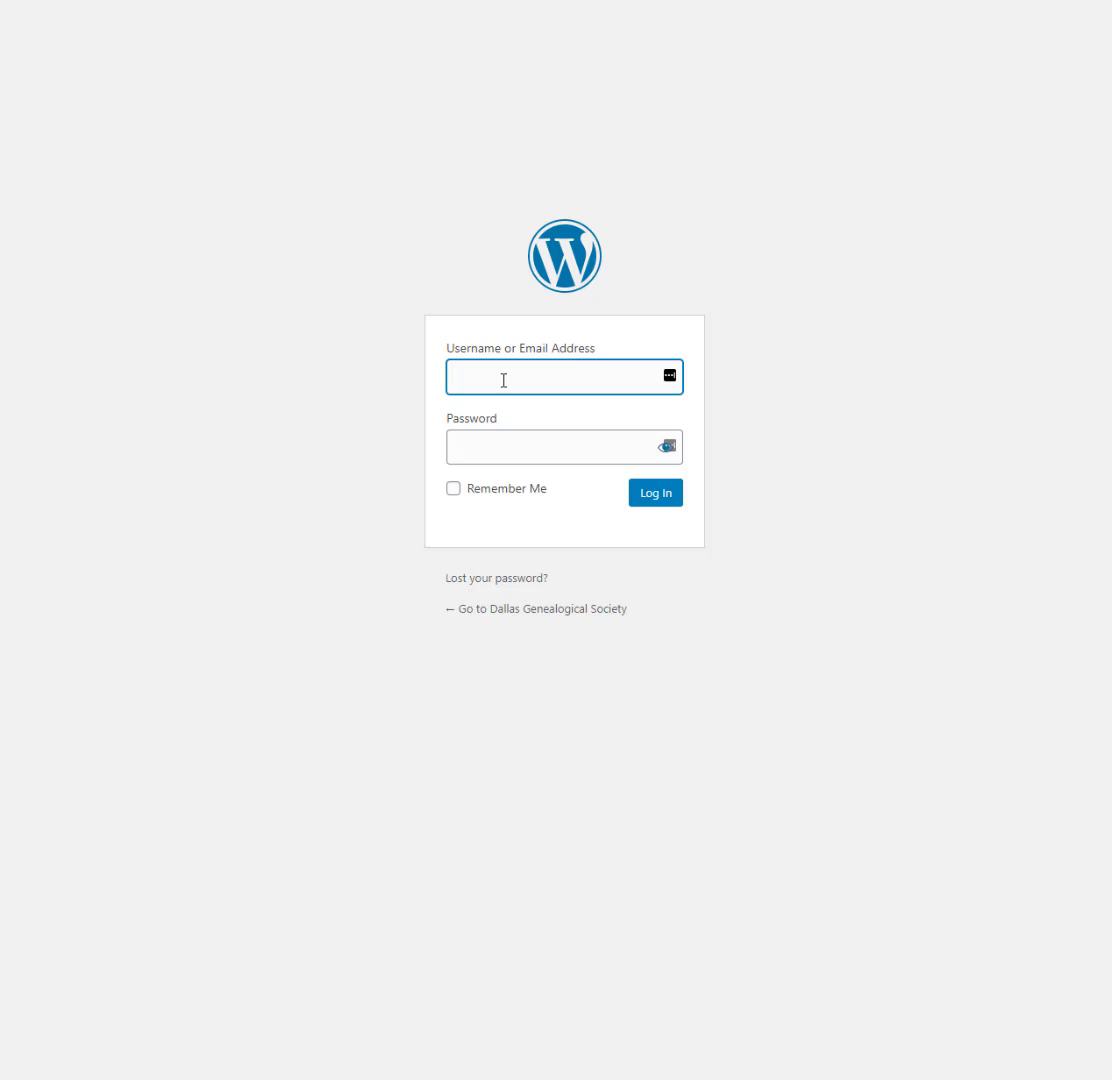
click(514, 444)
text(••••••••••)
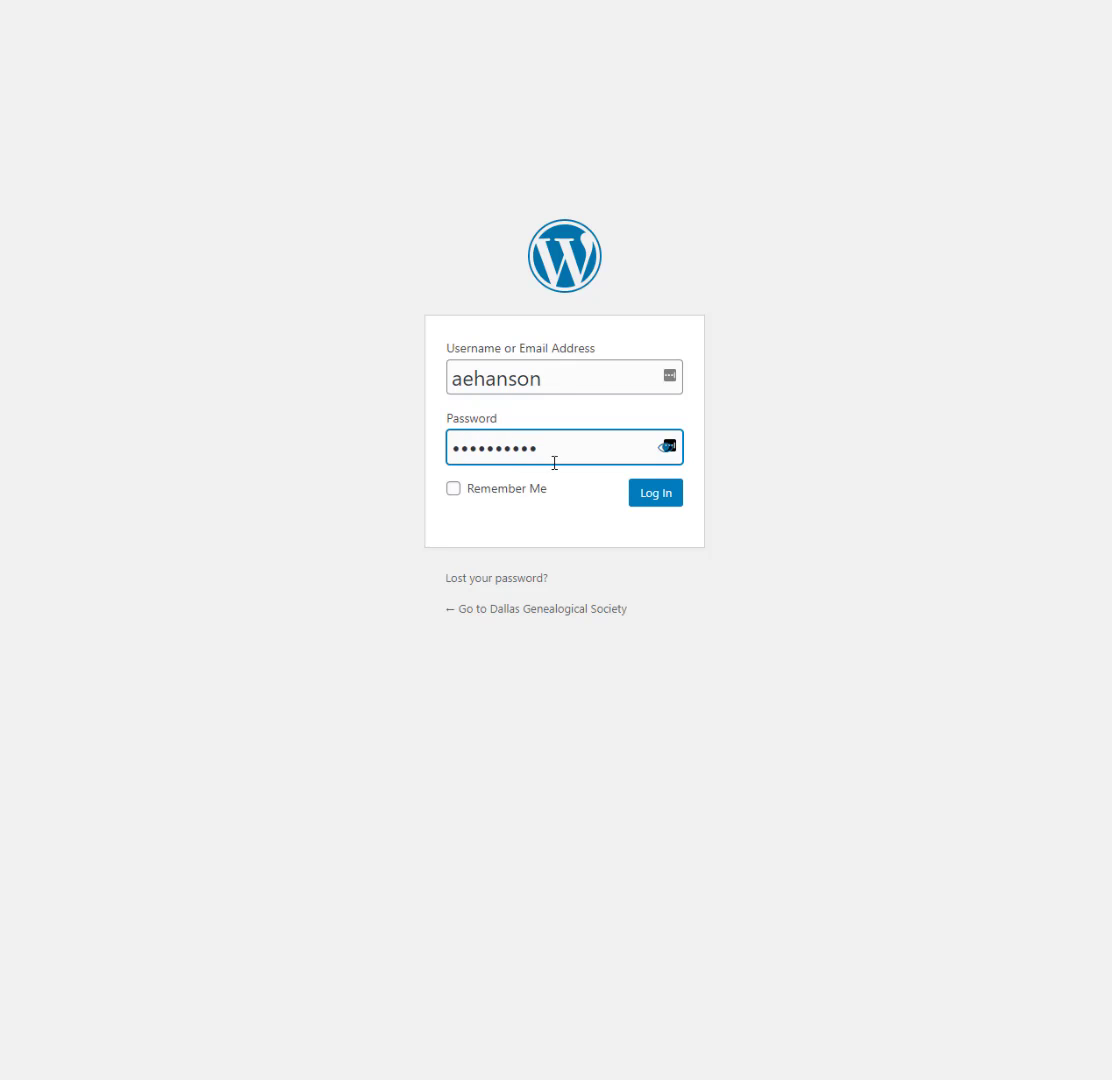
click(659, 493)
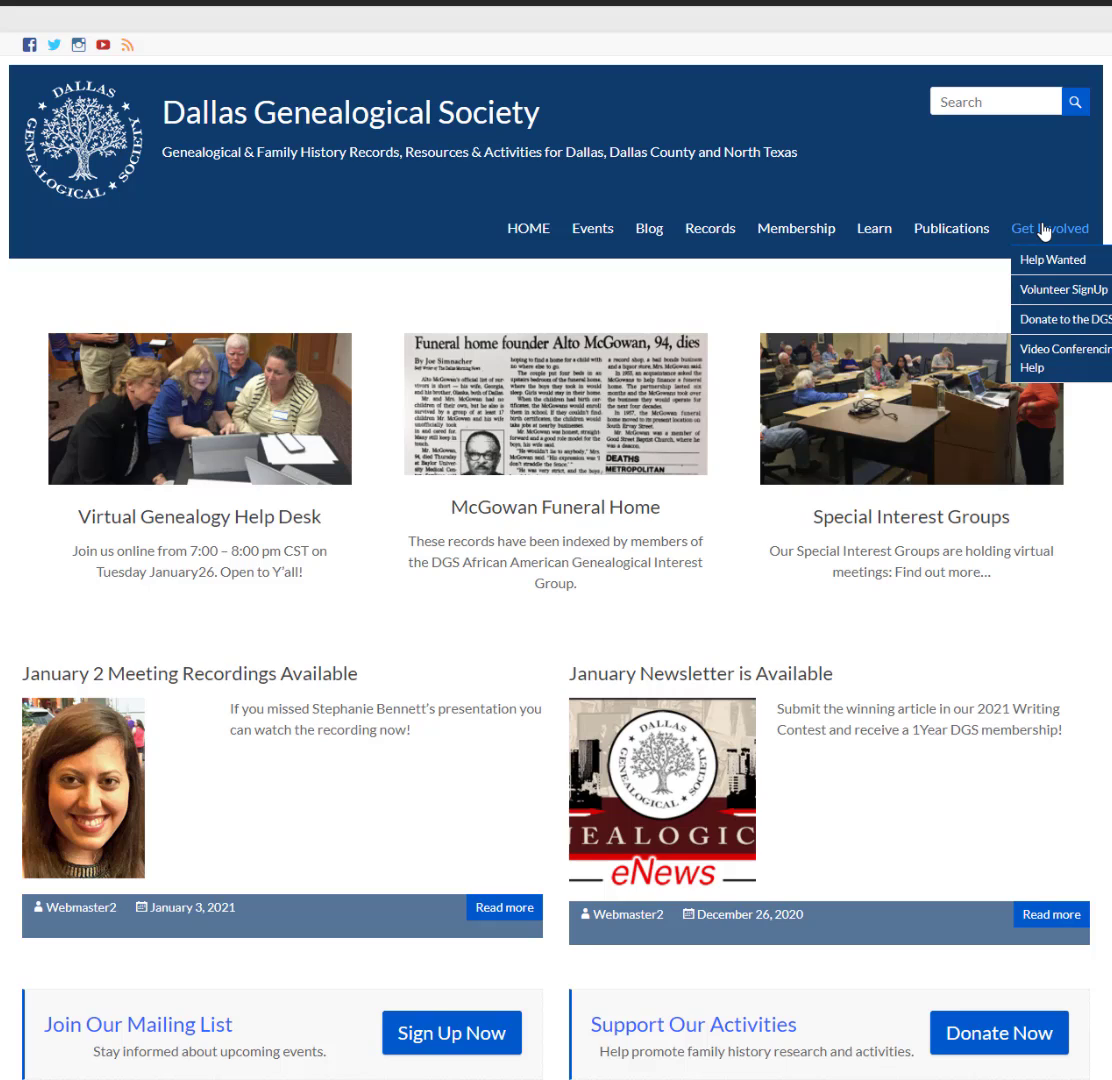
- Go to Get Involved > Volunteer SignUp and pick the DGS Newsletter Table of Contents Transcription sheet
click(1048, 292)
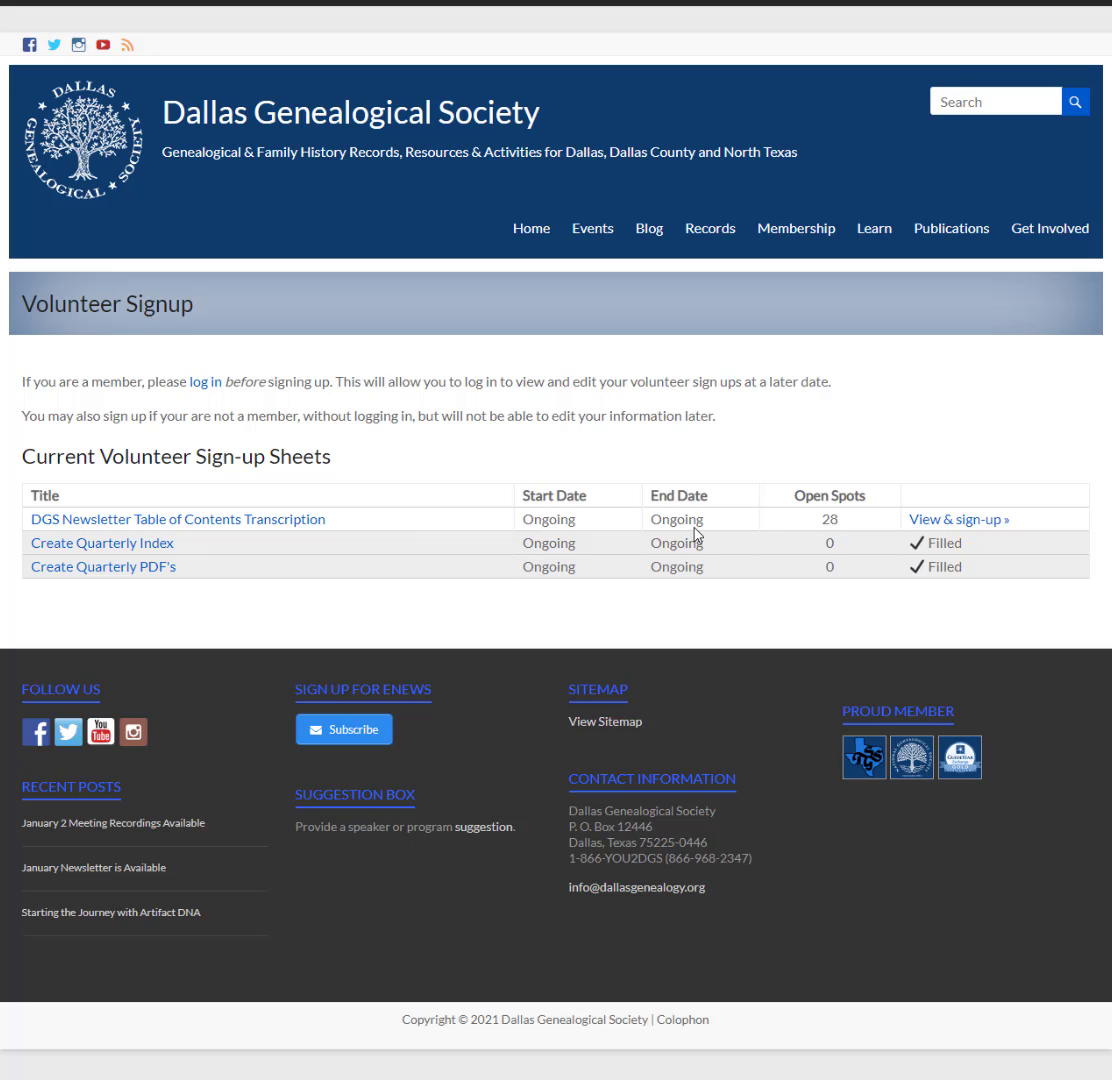
click(250, 519)
scroll(392, 521, down, 3)
scroll(392, 522, down, 5)
scroll(392, 521, up, 5)
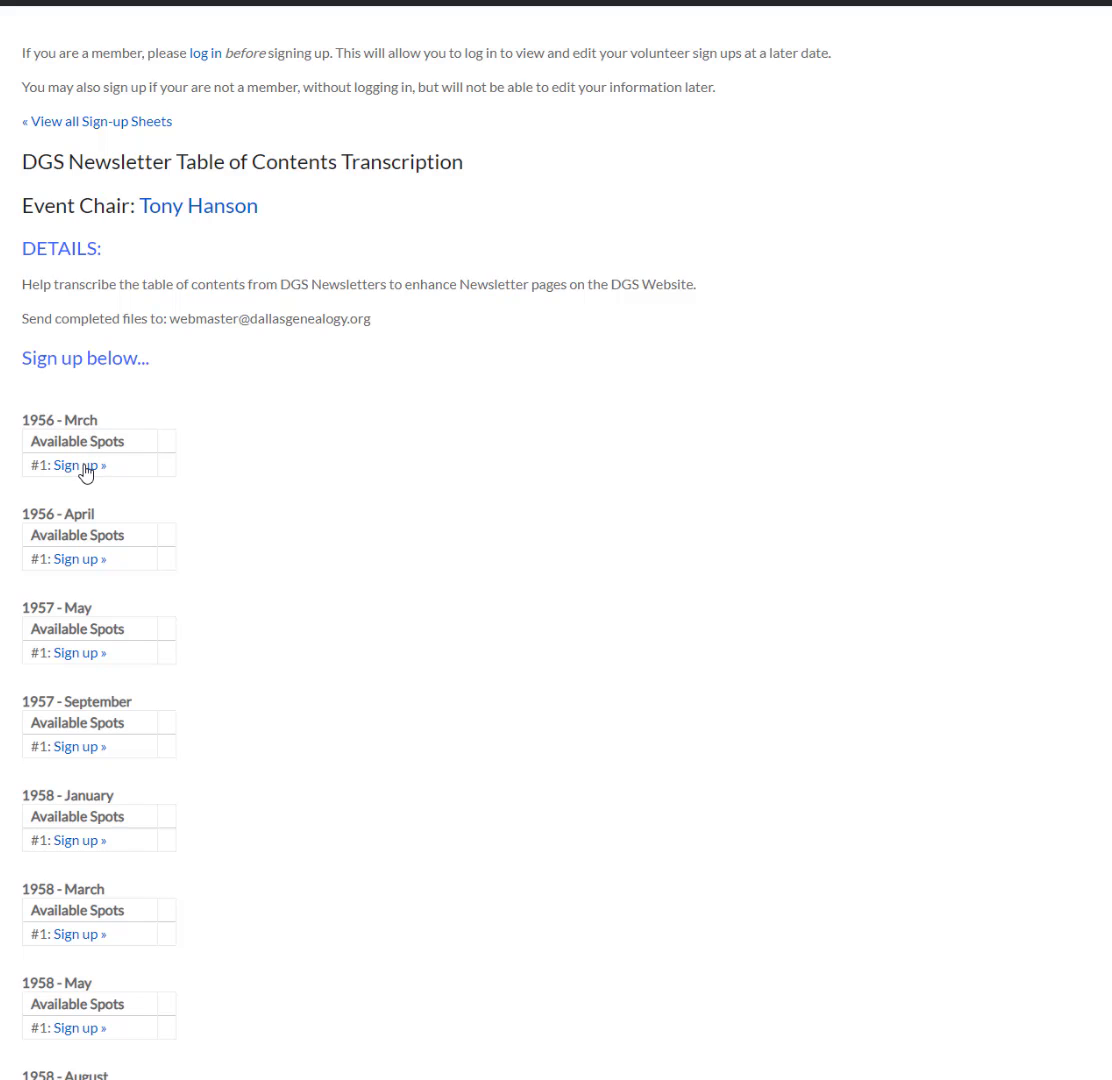
- Sign up for the 1956 - Mrch slot, adding the volunteer's phone number before submitting
click(80, 466)
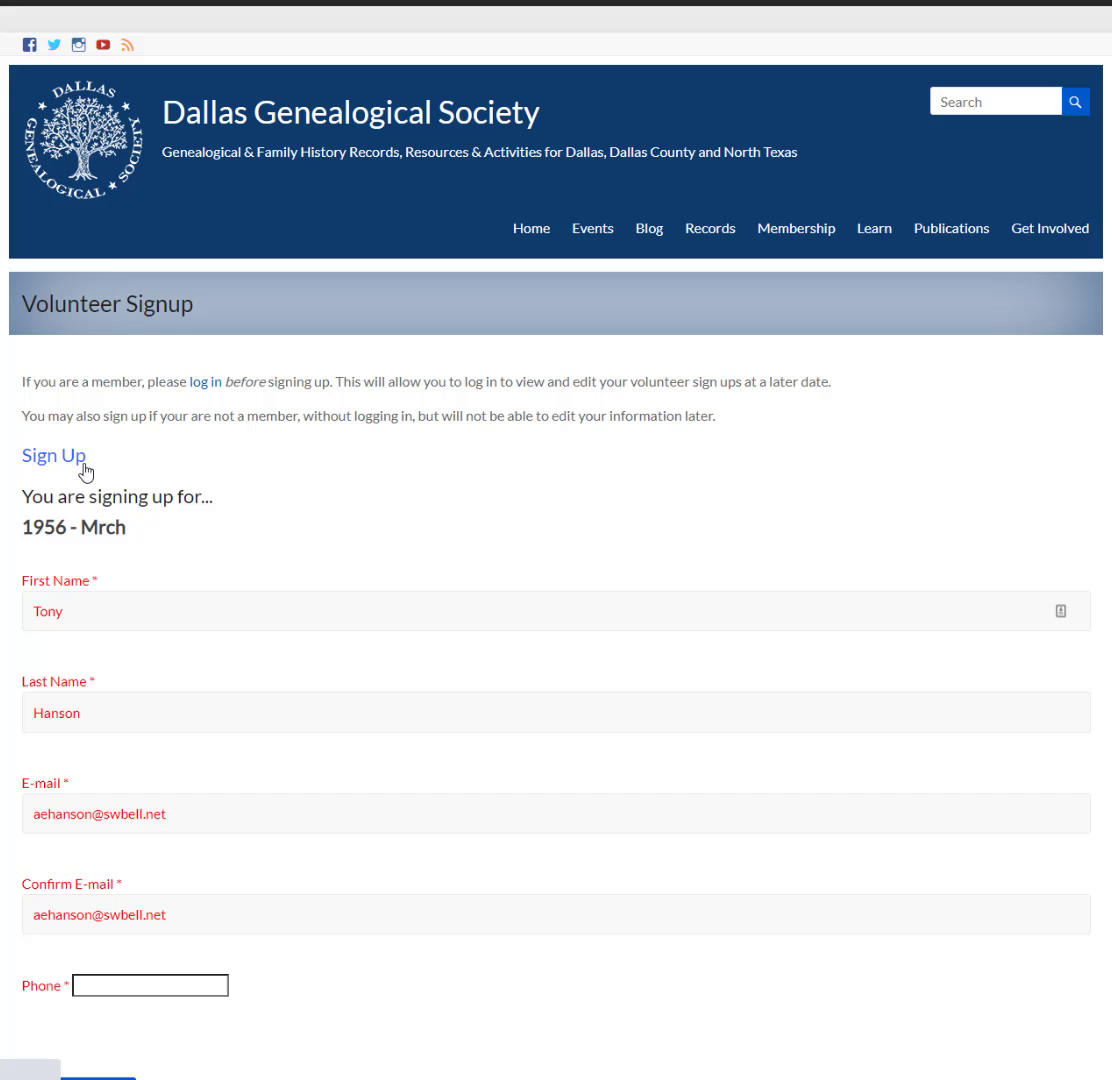
scroll(196, 566, down, 3)
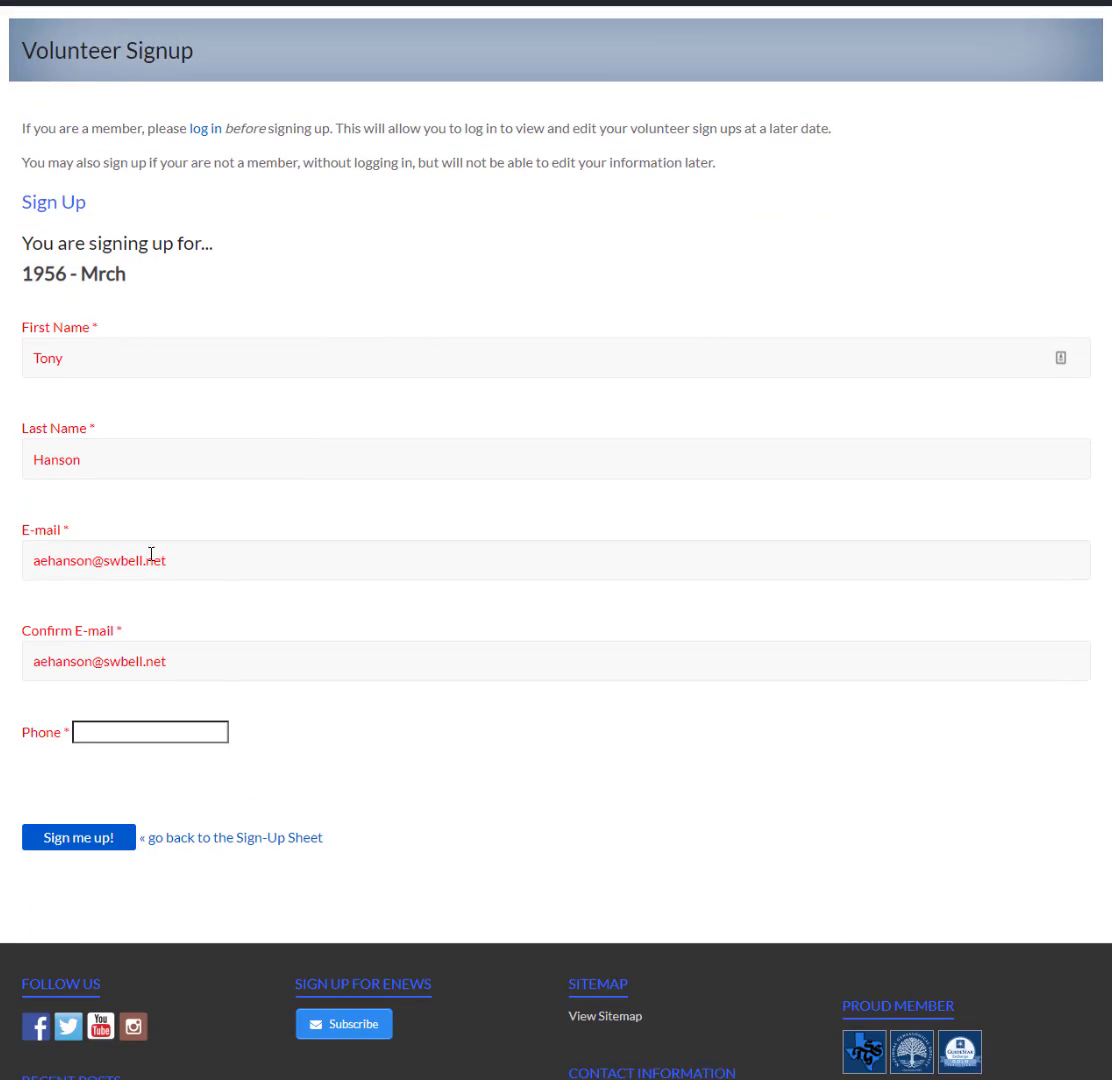
scroll(75, 392, up, 1)
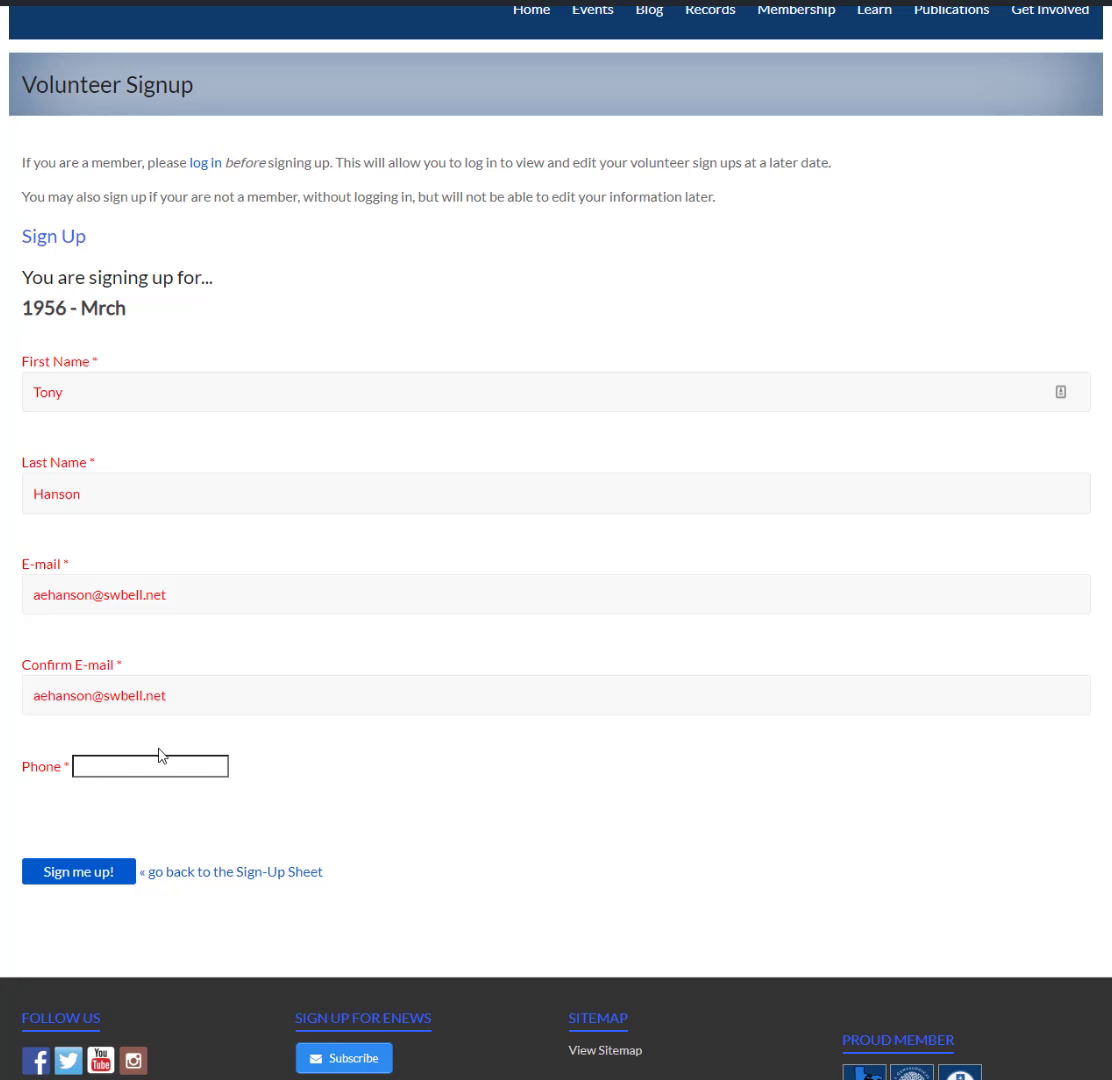
click(130, 767)
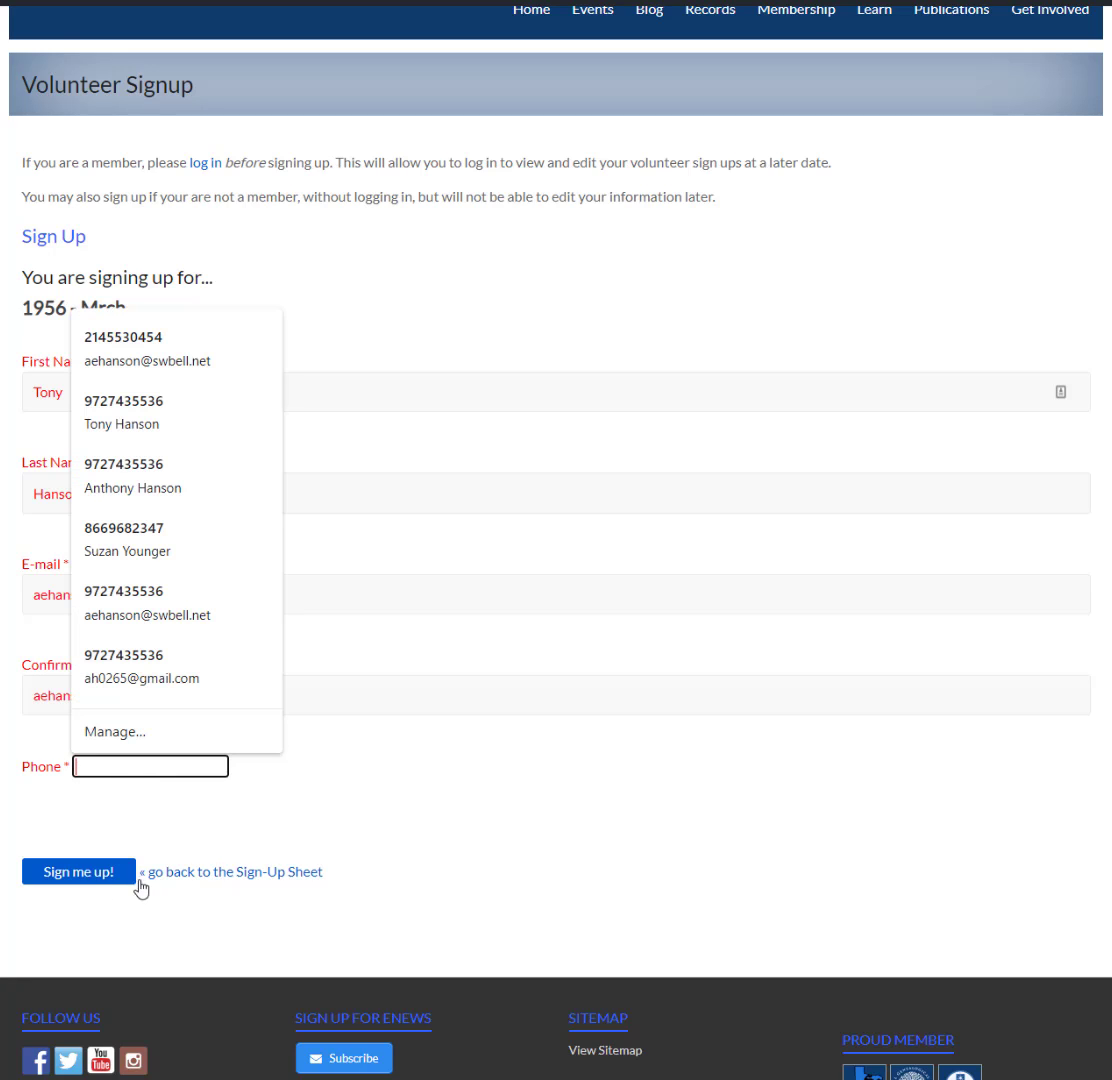
click(77, 874)
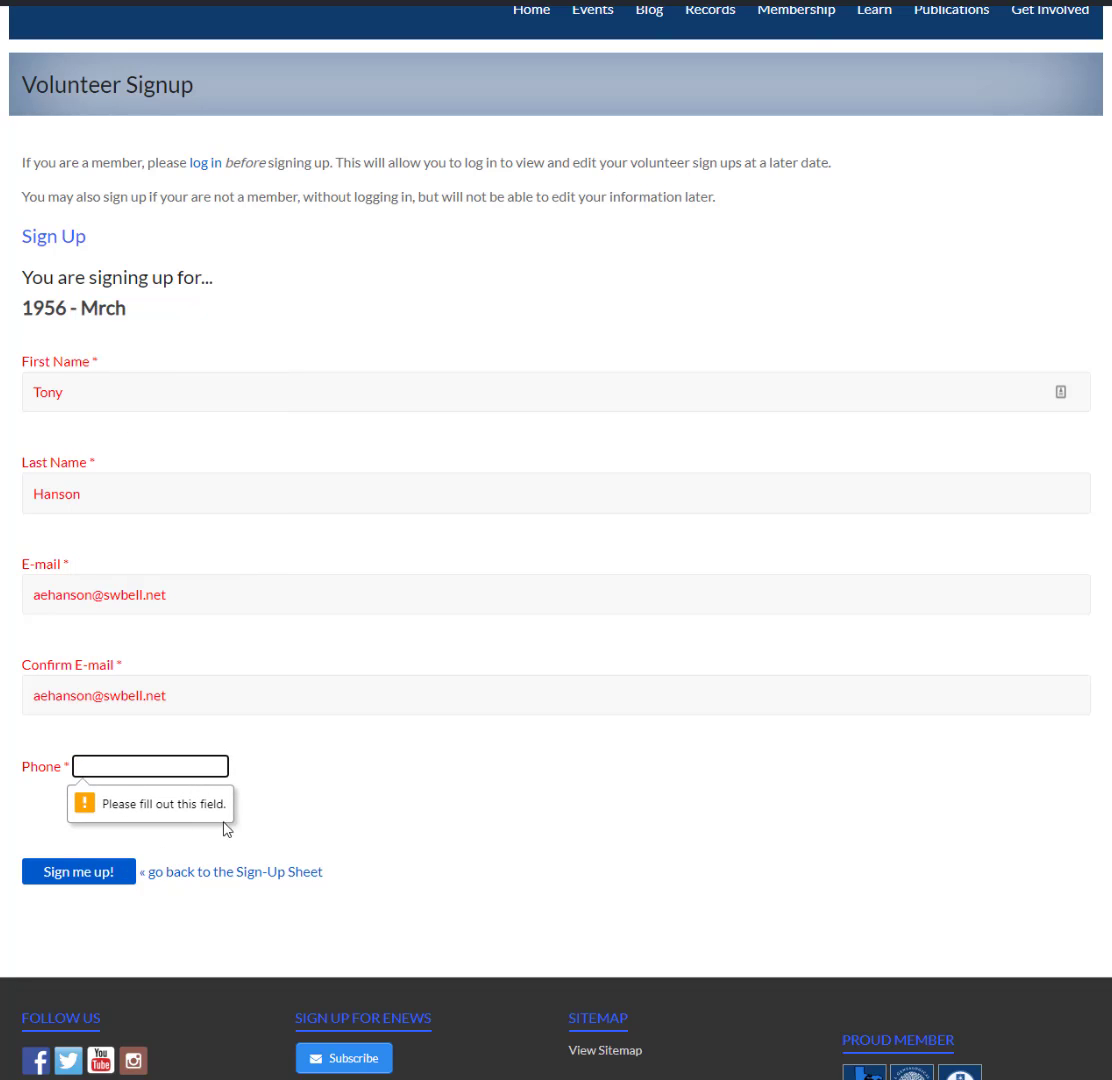
click(105, 766)
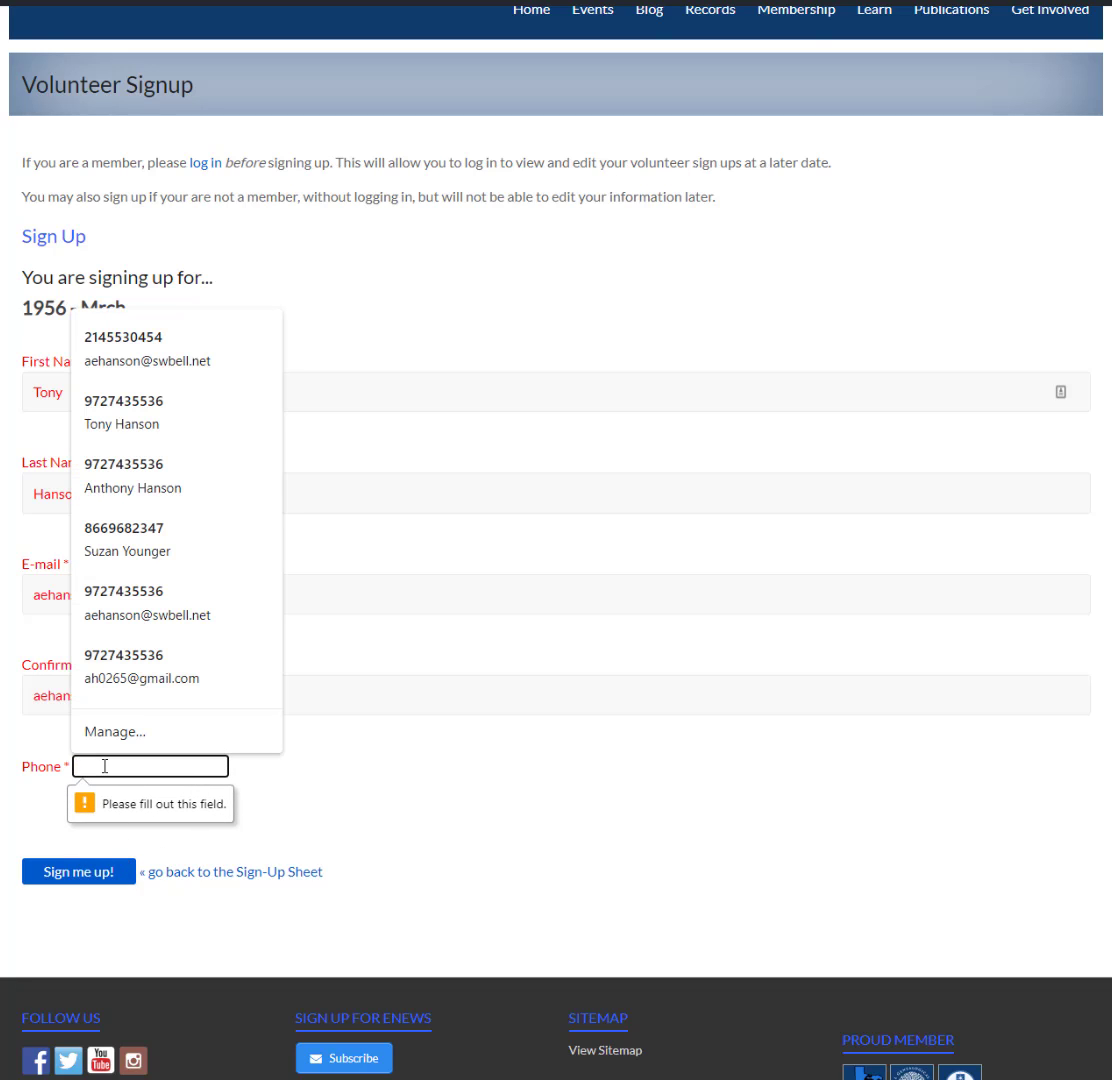
click(99, 874)
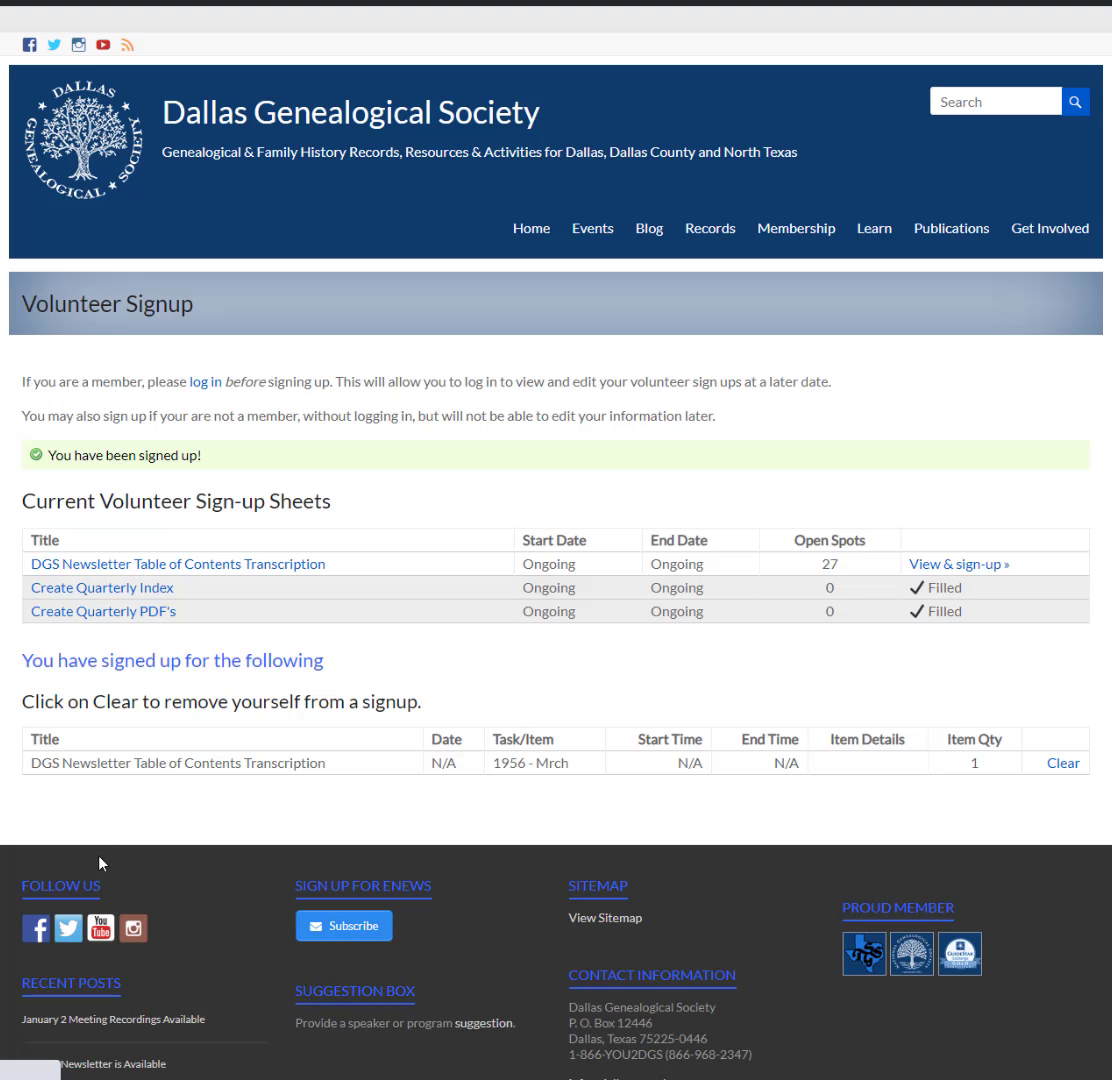
- Clear the 1956 - Mrch signup from the newsletter transcription sheet
click(299, 565)
scroll(290, 575, down, 2)
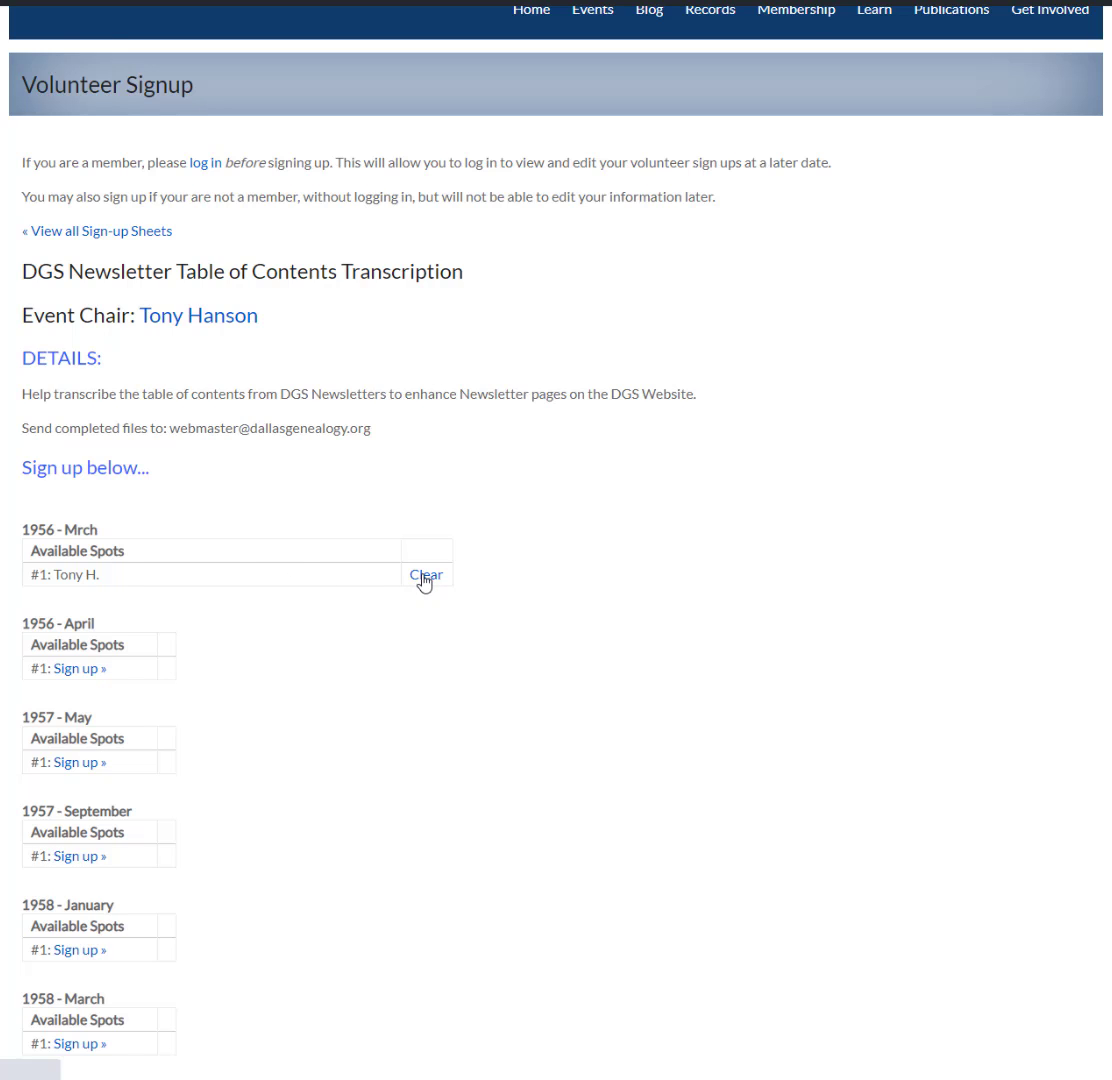
click(424, 576)
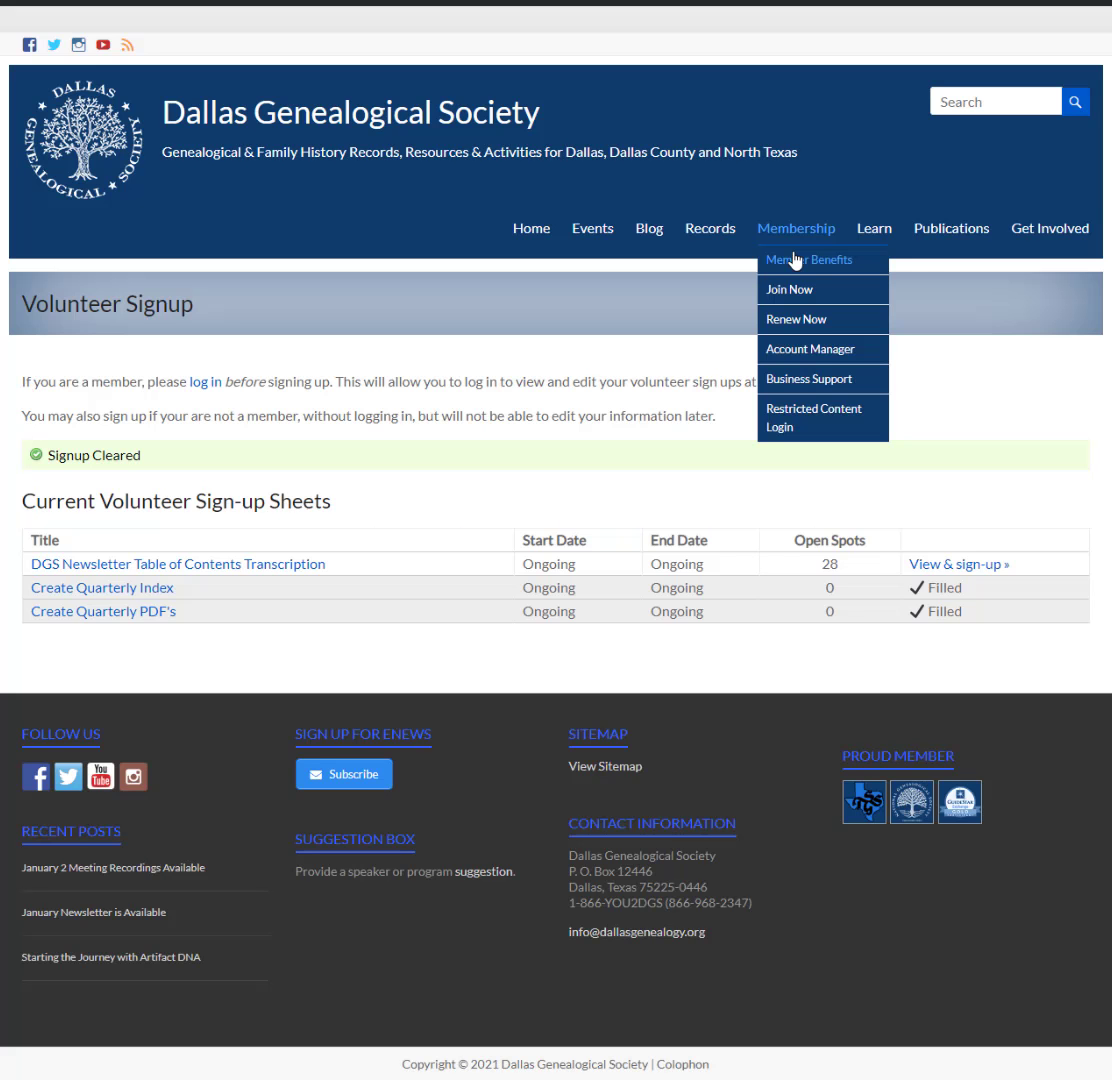
- Go to Newsletters and pick 1956-04 Volume 2, Number 2 from the 1955 - 1959 folder
mouse_move(963, 233)
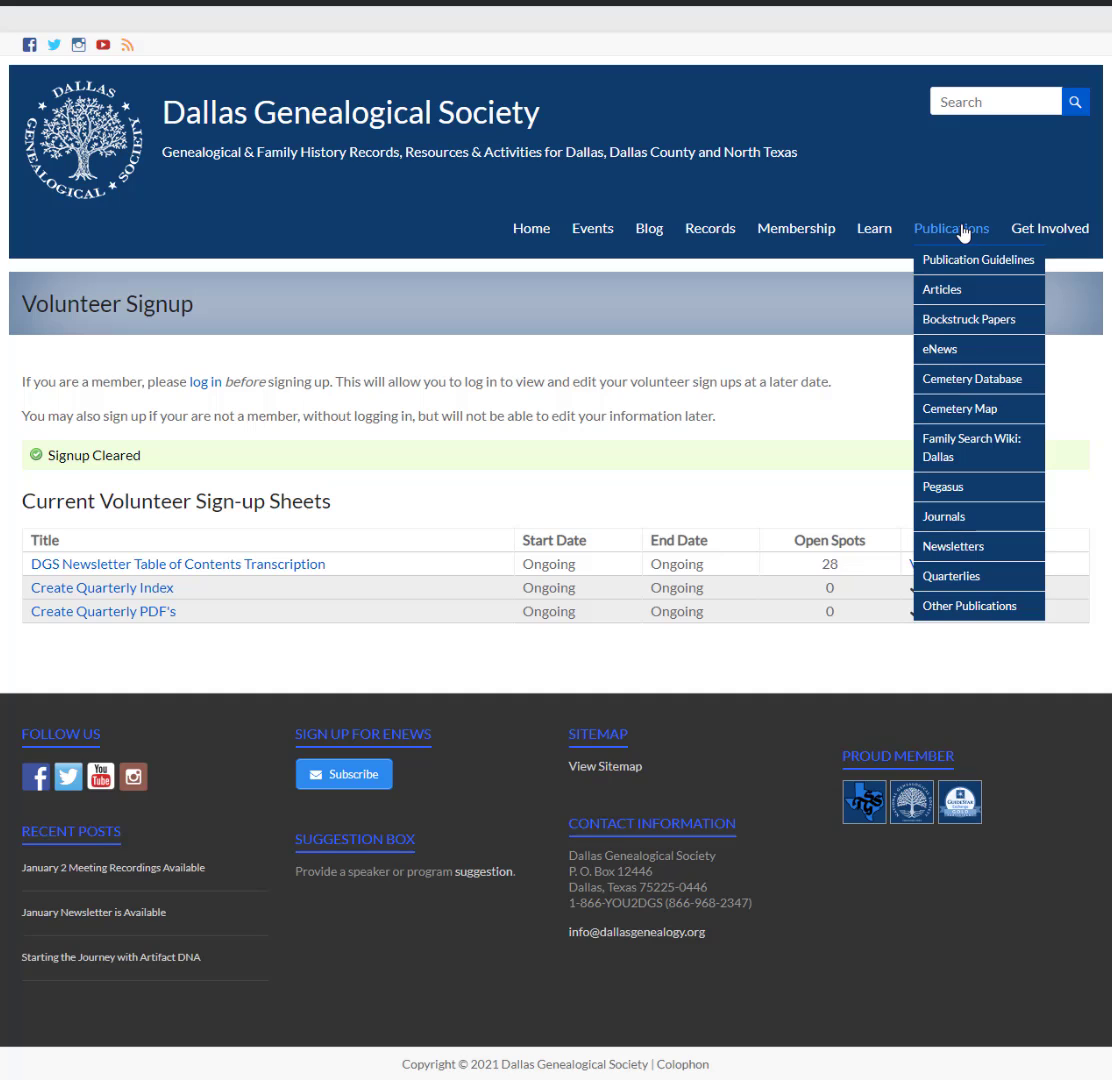
click(945, 547)
scroll(102, 613, down, 3)
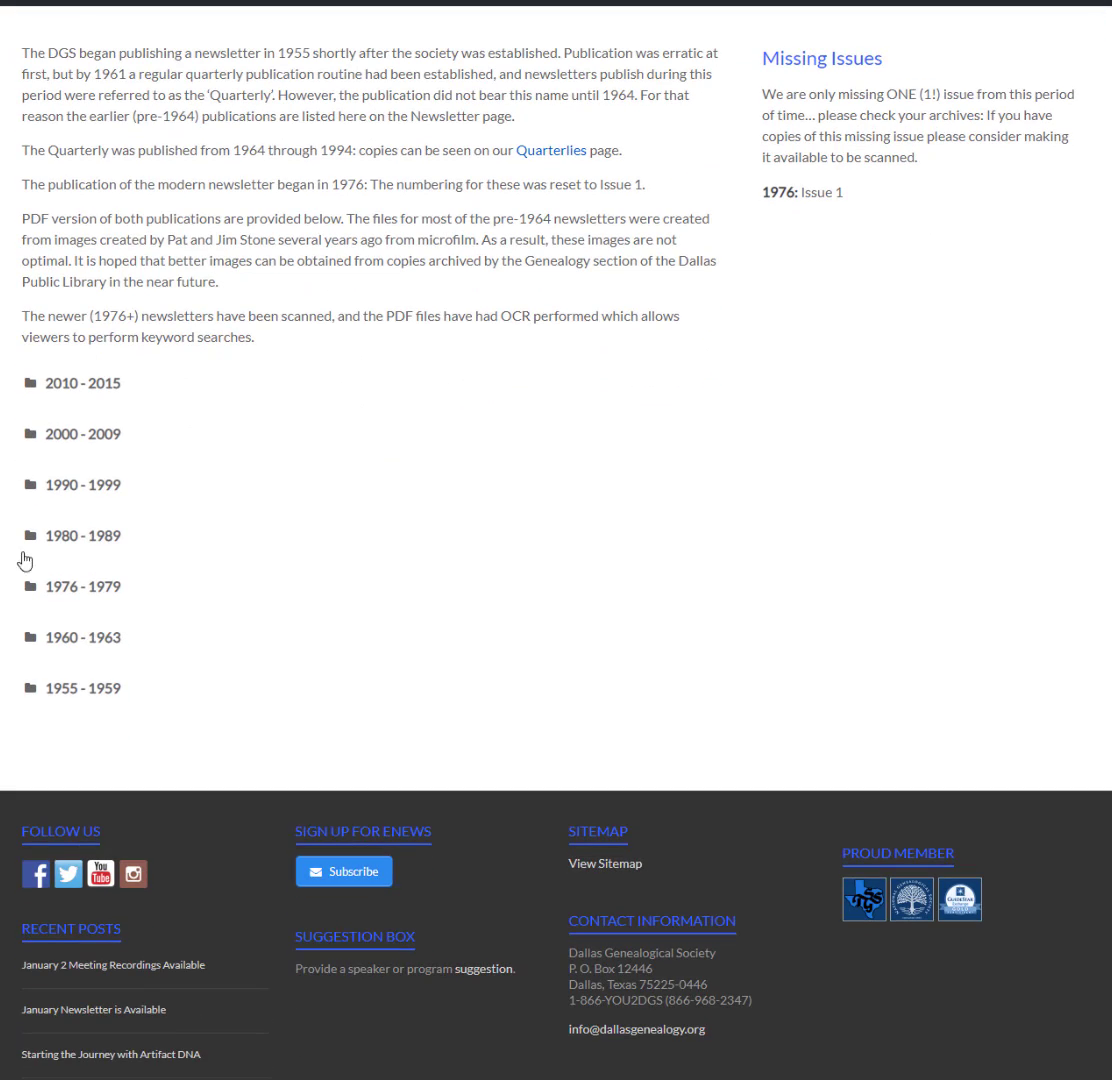
click(64, 690)
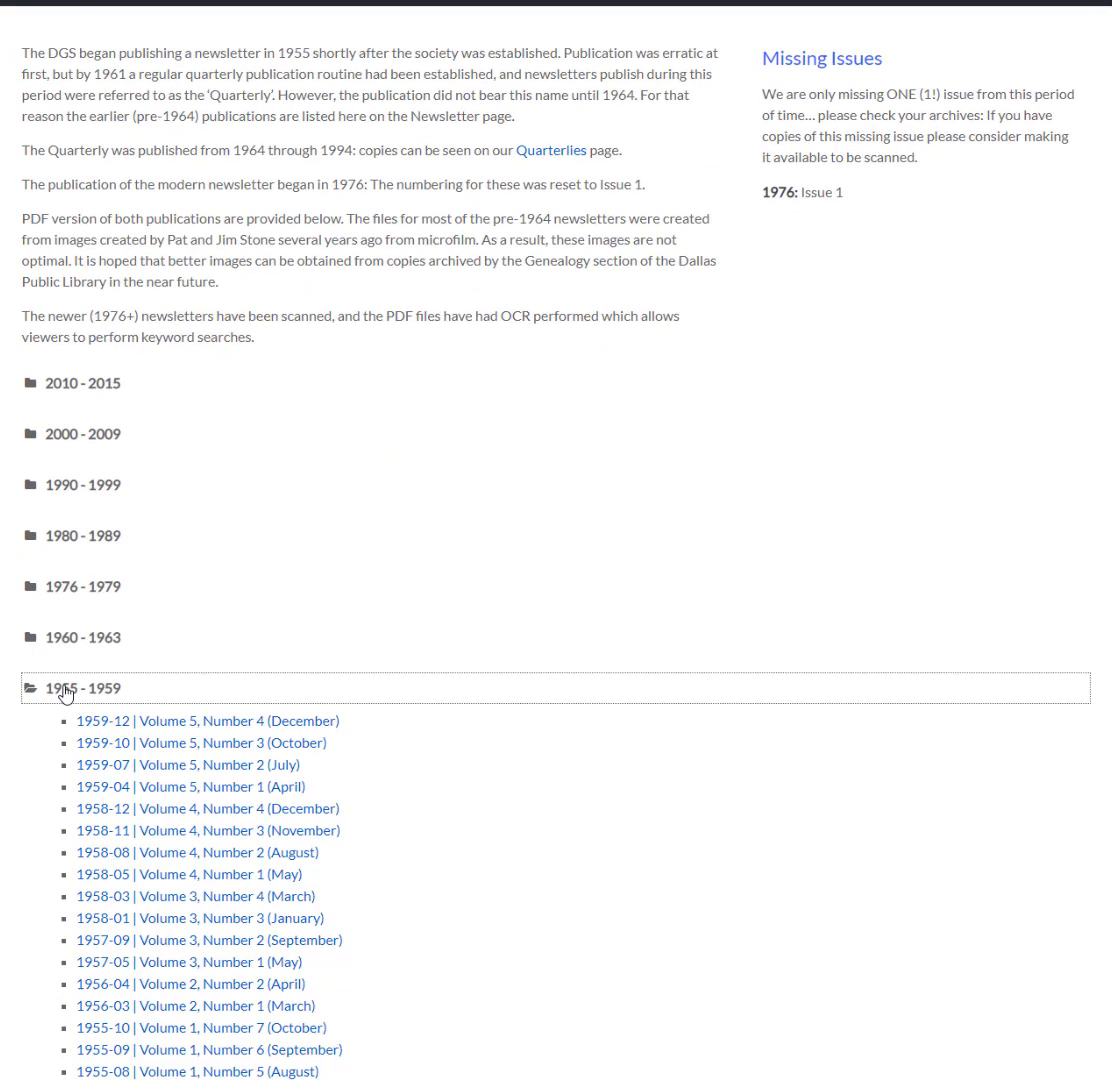
scroll(380, 715, down, 2)
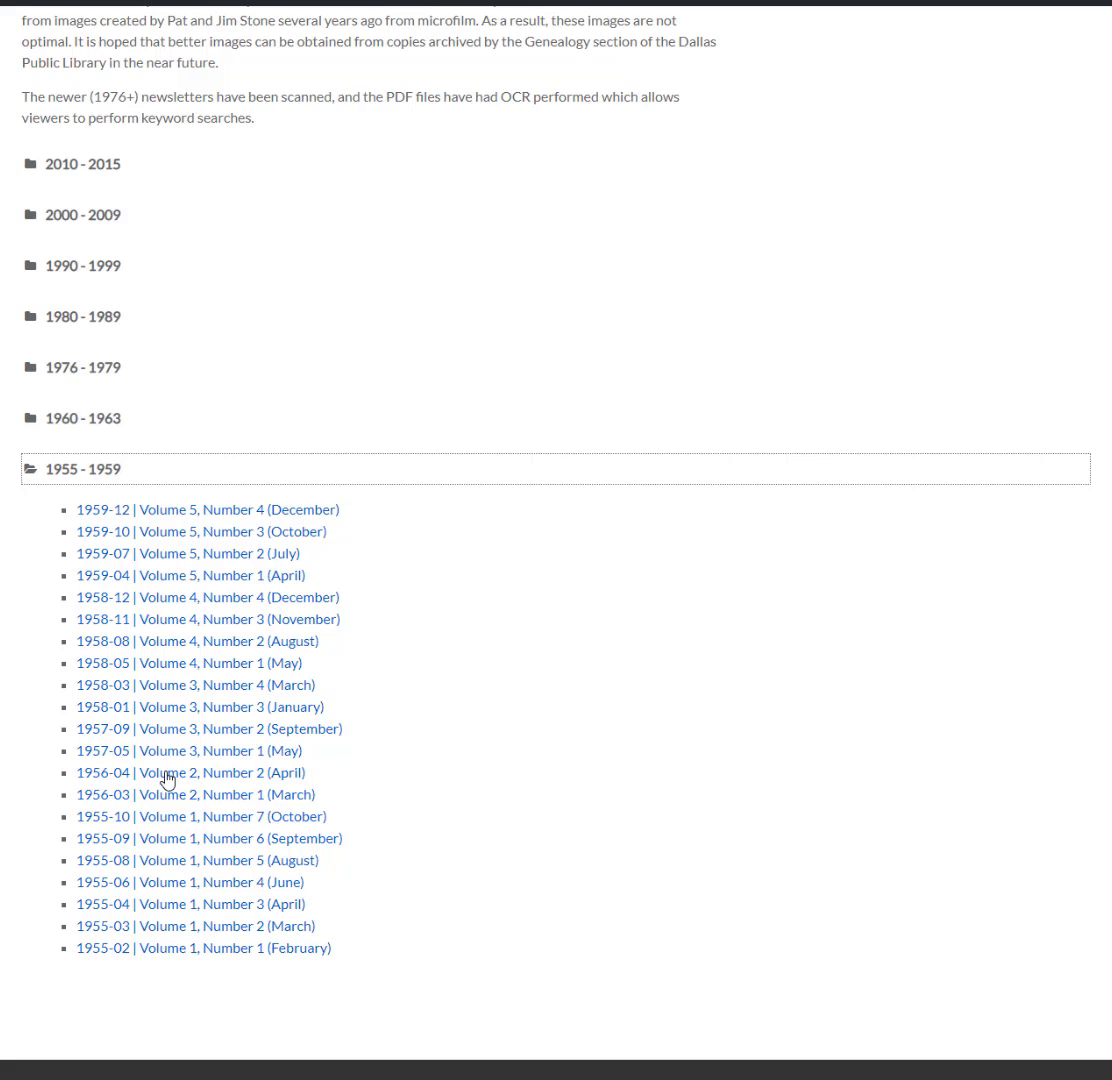
click(167, 780)
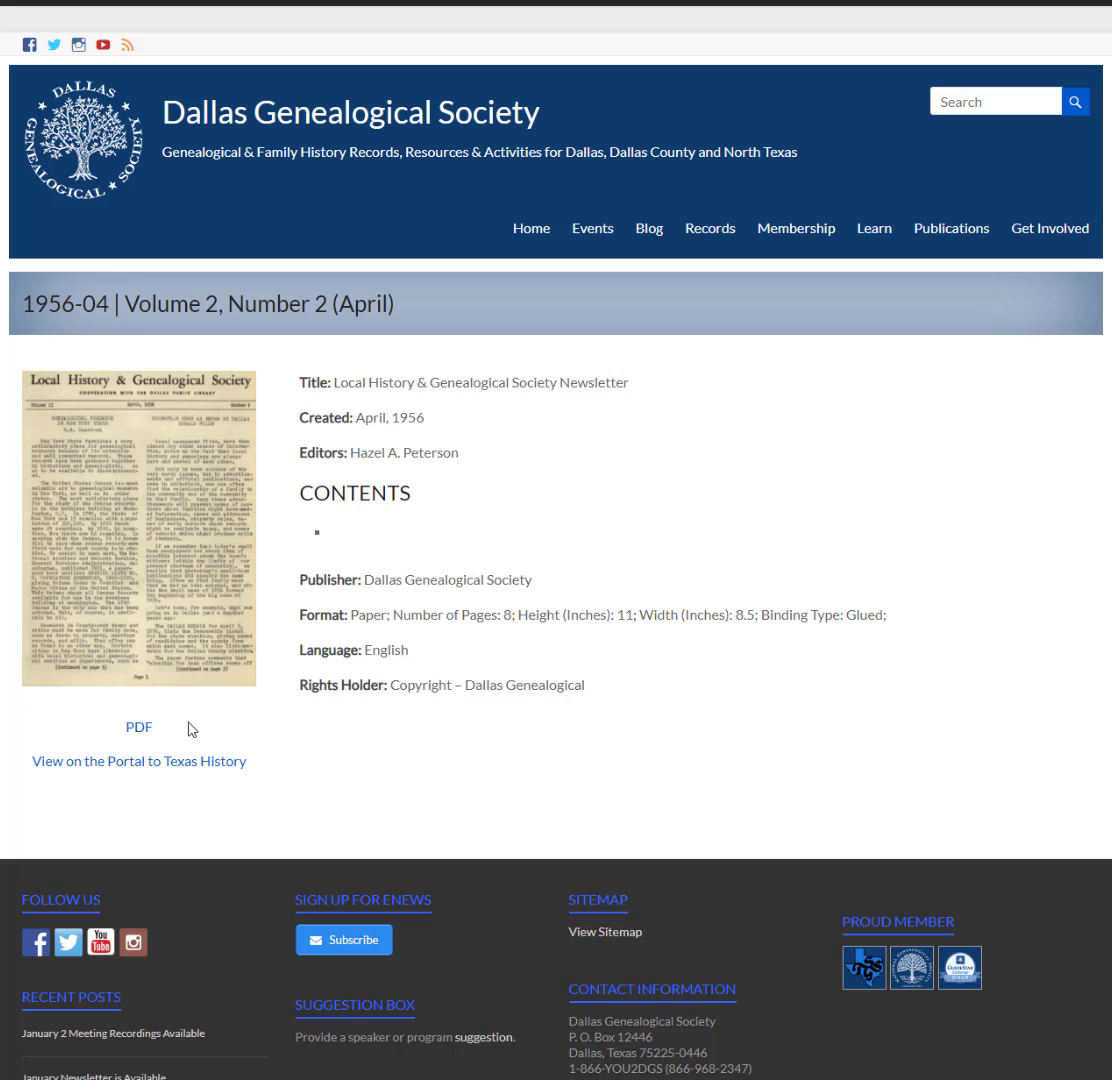
- Preview the April 1956 issue's 8-page PDF, close it, and view it on the Portal to Texas History
click(140, 733)
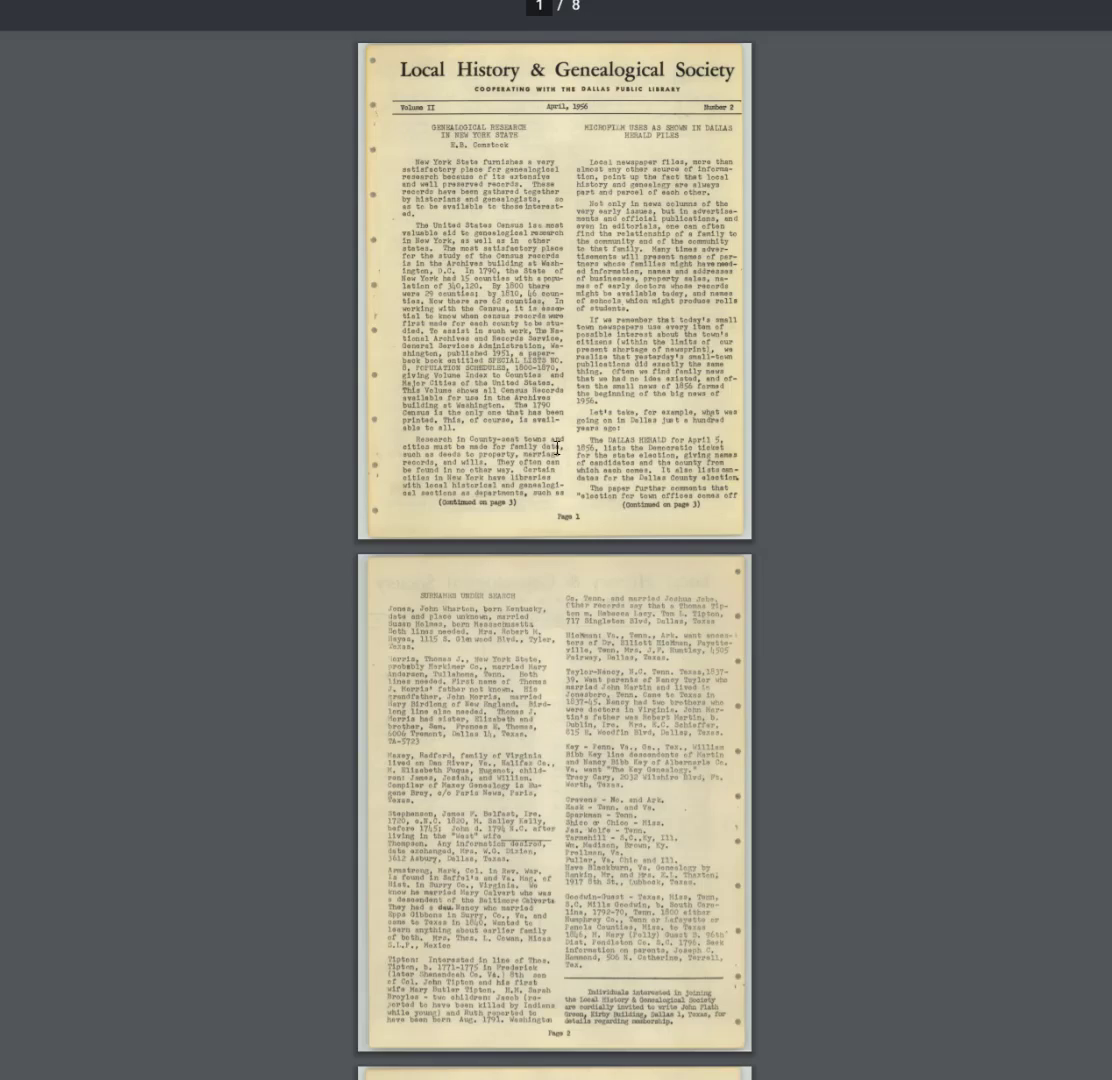
scroll(557, 447, up, 2)
scroll(557, 447, up, 1)
scroll(578, 299, down, 3)
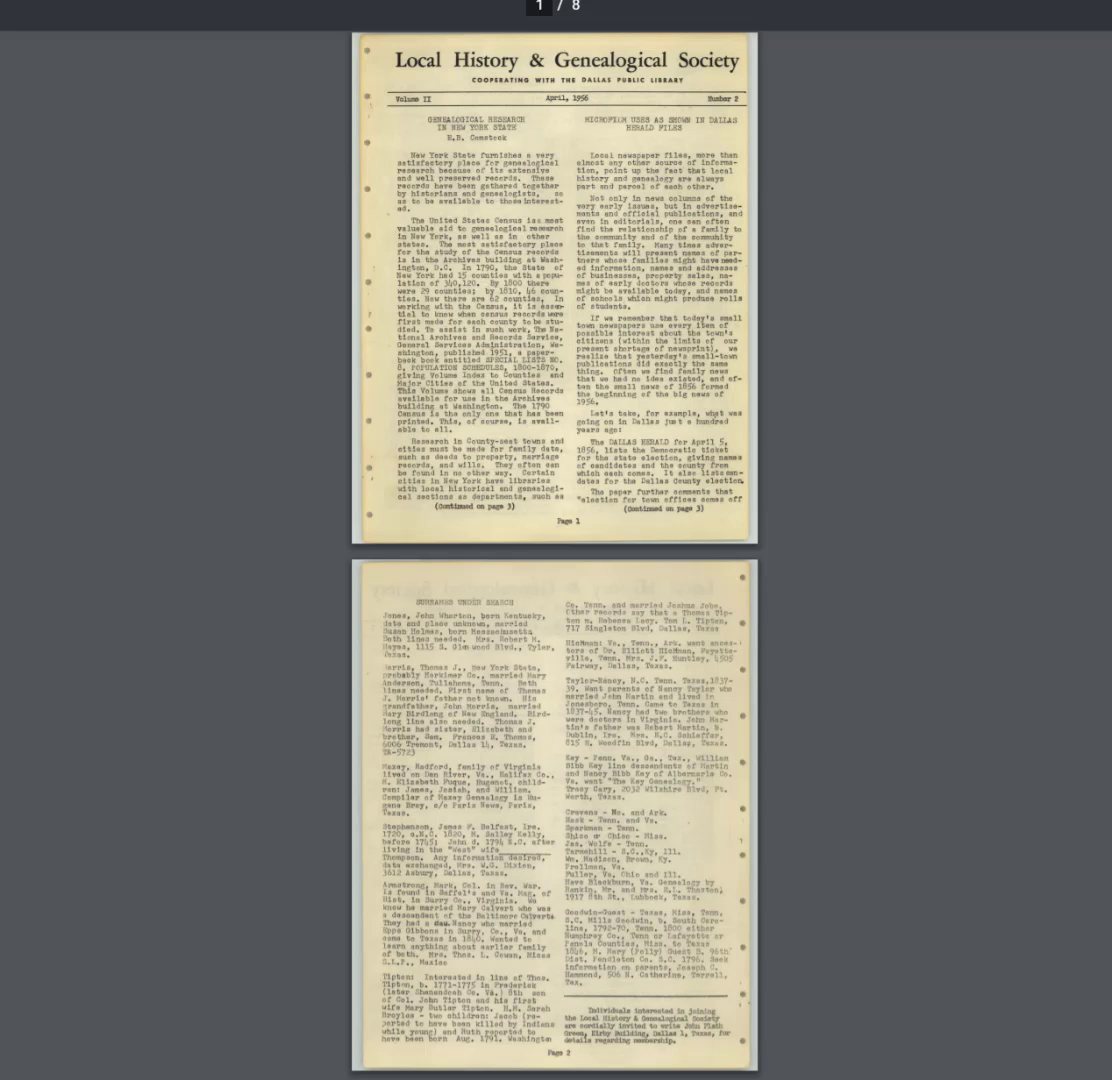
key(ctrl+w)
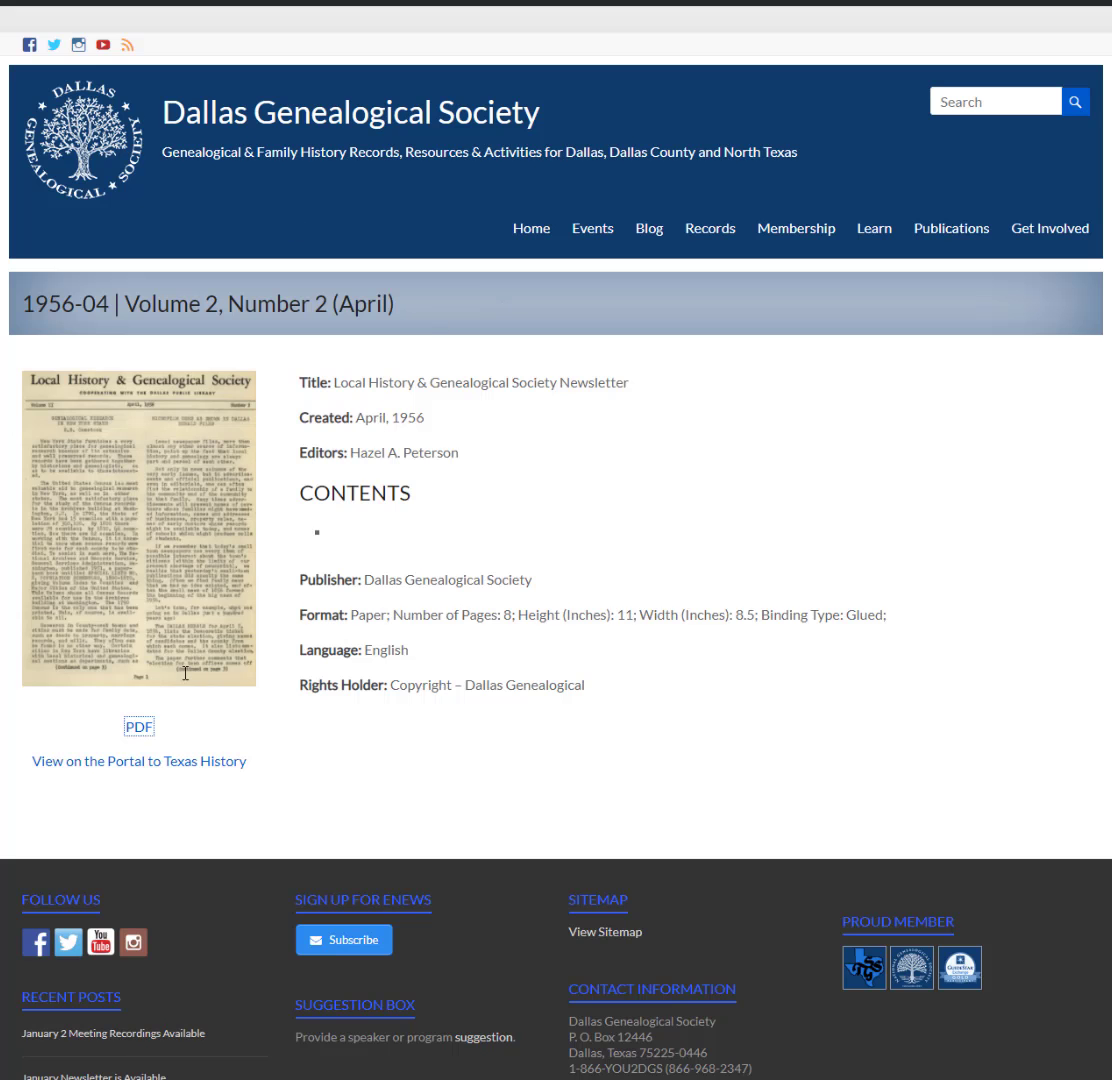
click(172, 766)
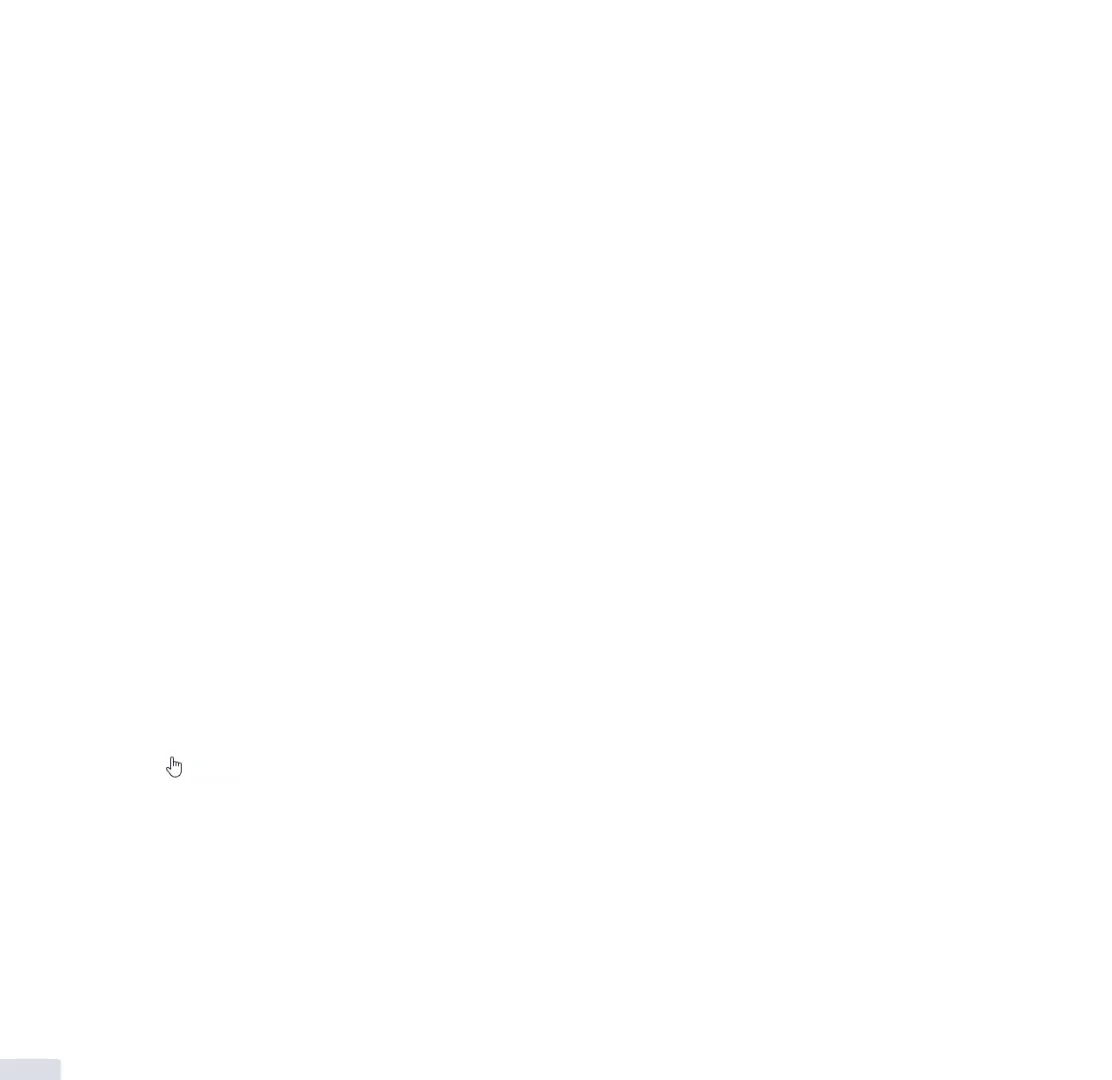
- Page the scan to page 3 of 8, then return to the society's April 1956 issue page
key(Right)
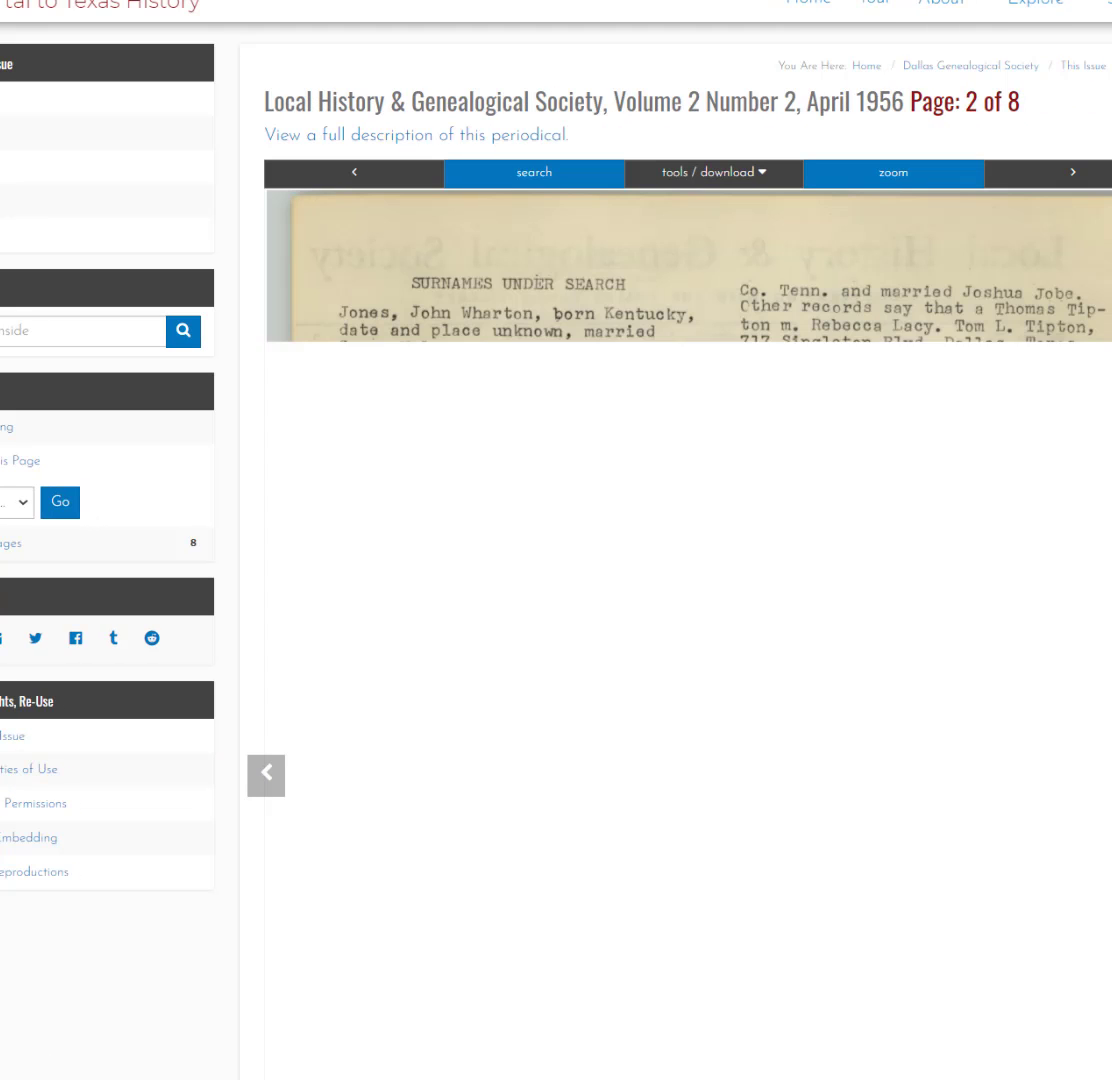
key(Right)
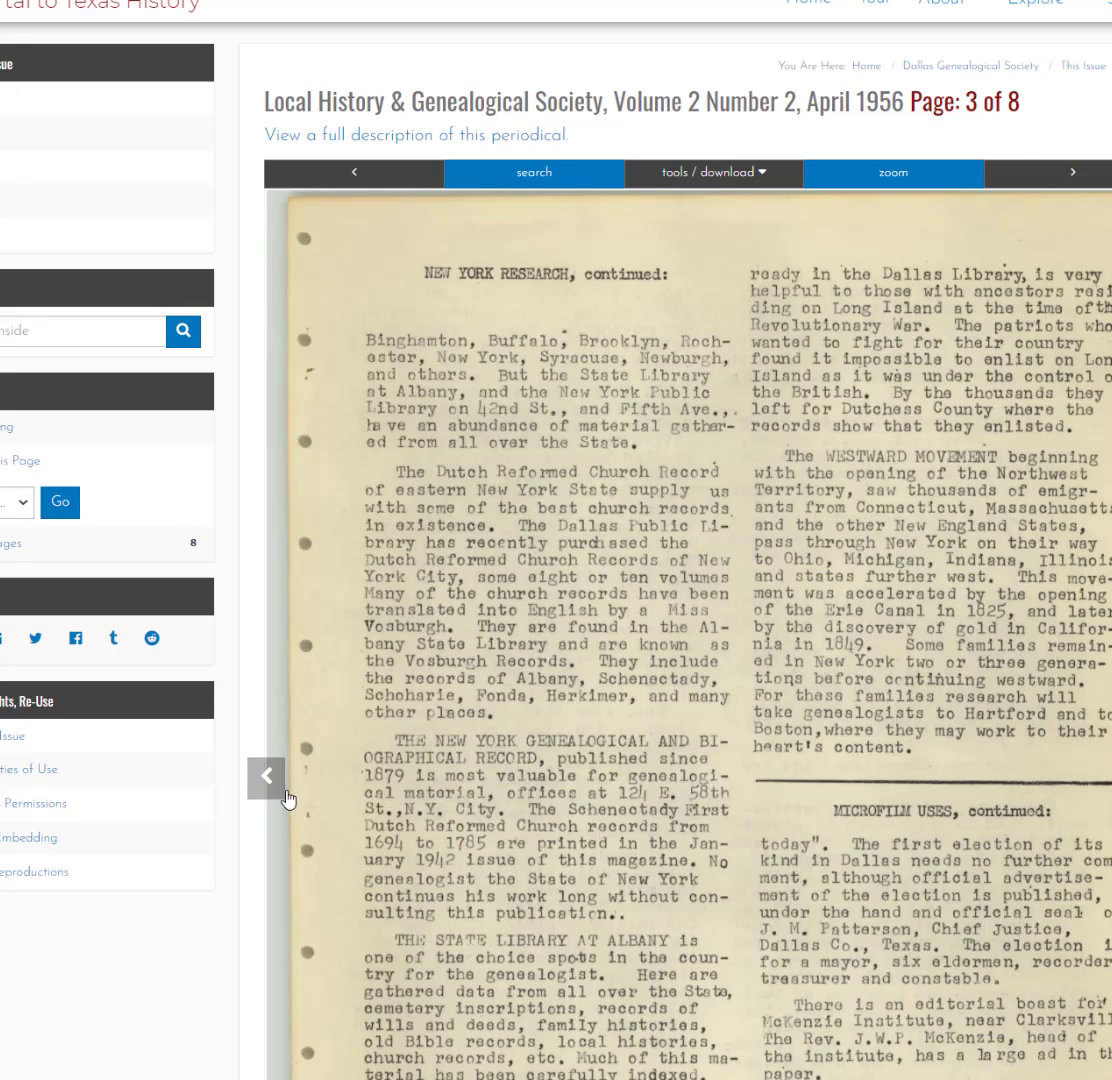
key(ctrl+w)
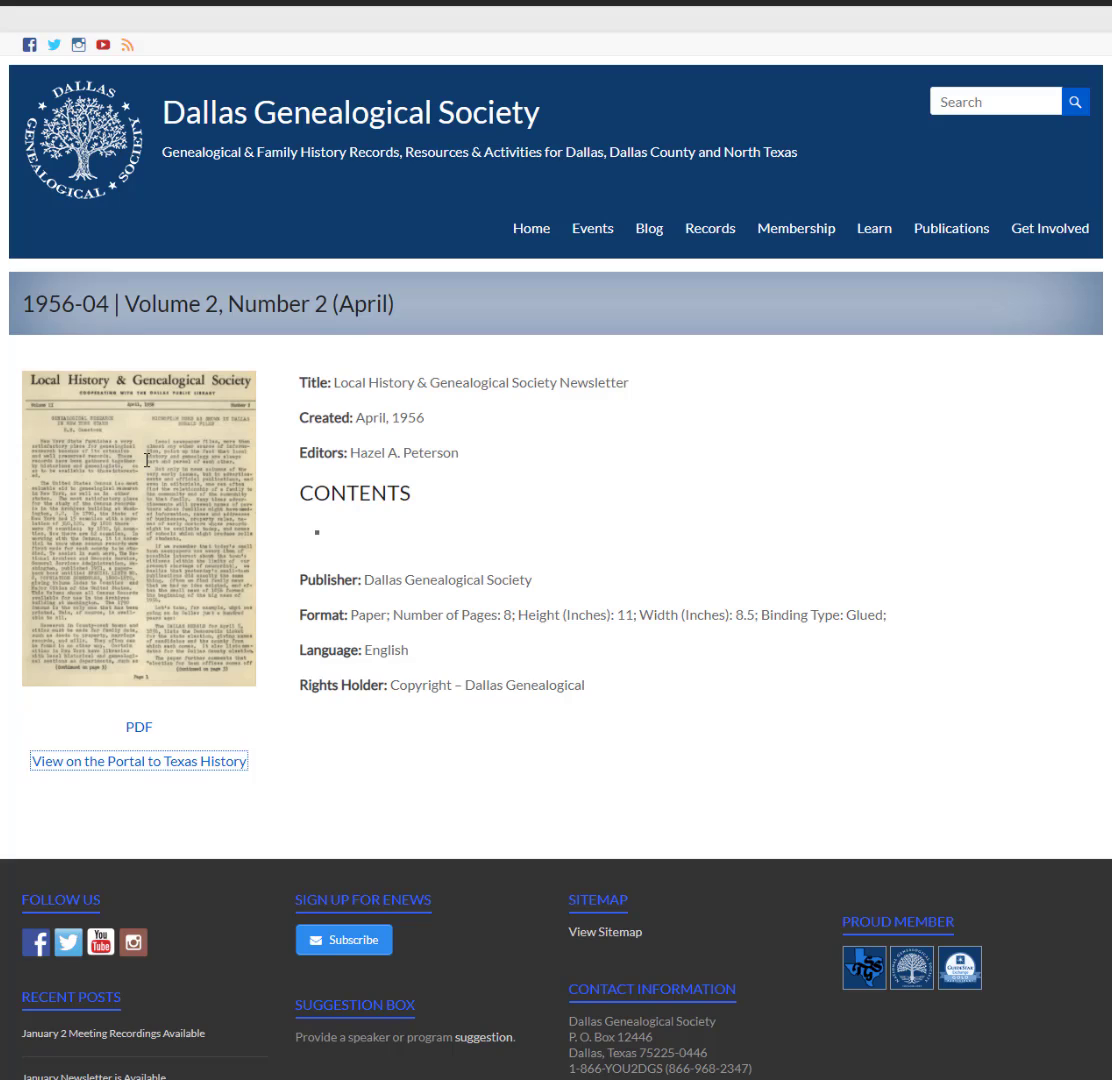
- Reopen the April 1956 issue on the Portal and advance it to page 3 of 8
click(231, 770)
click(136, 768)
click(141, 765)
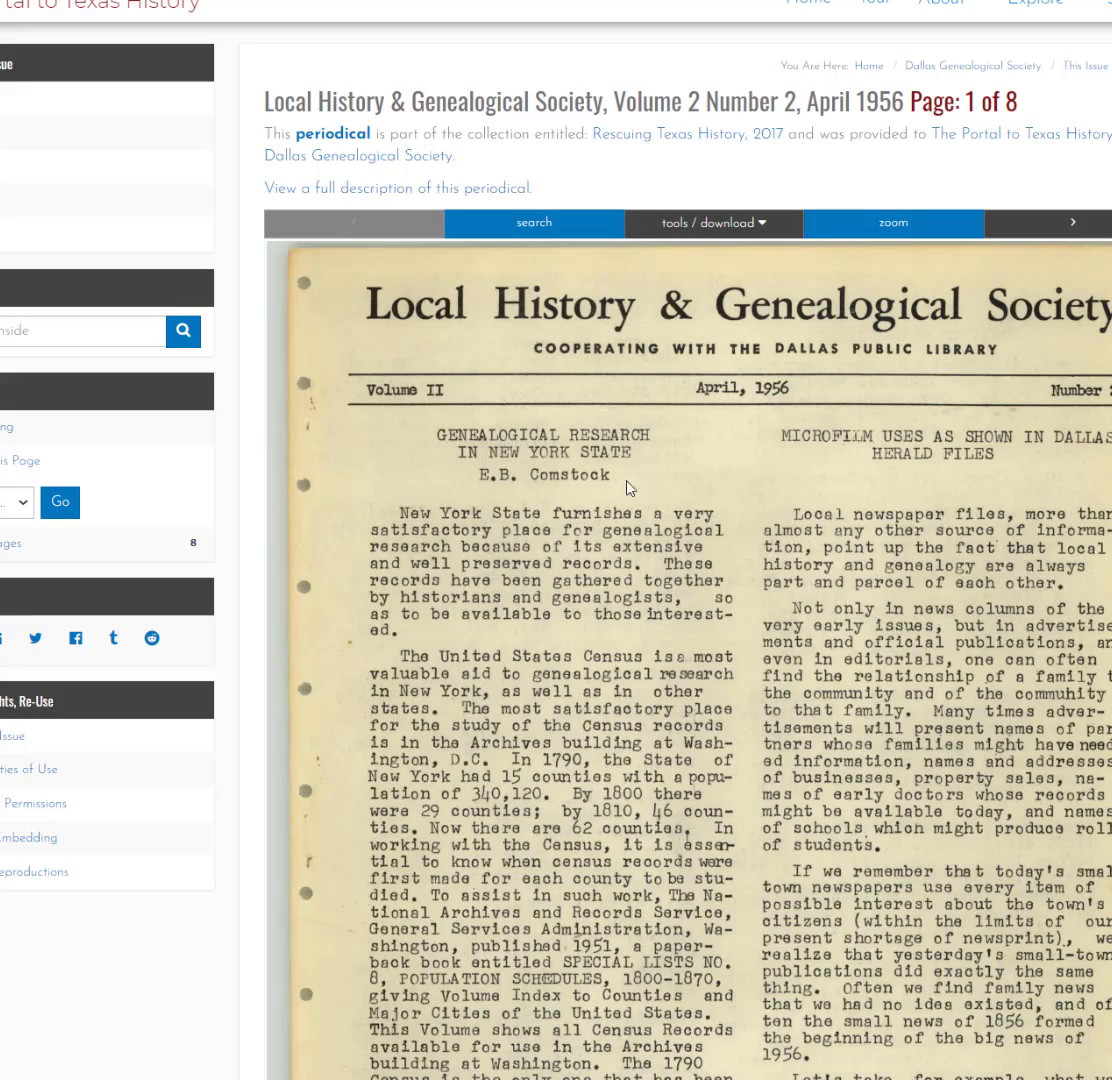
scroll(587, 482, down, 4)
scroll(507, 412, up, 4)
scroll(891, 515, down, 3)
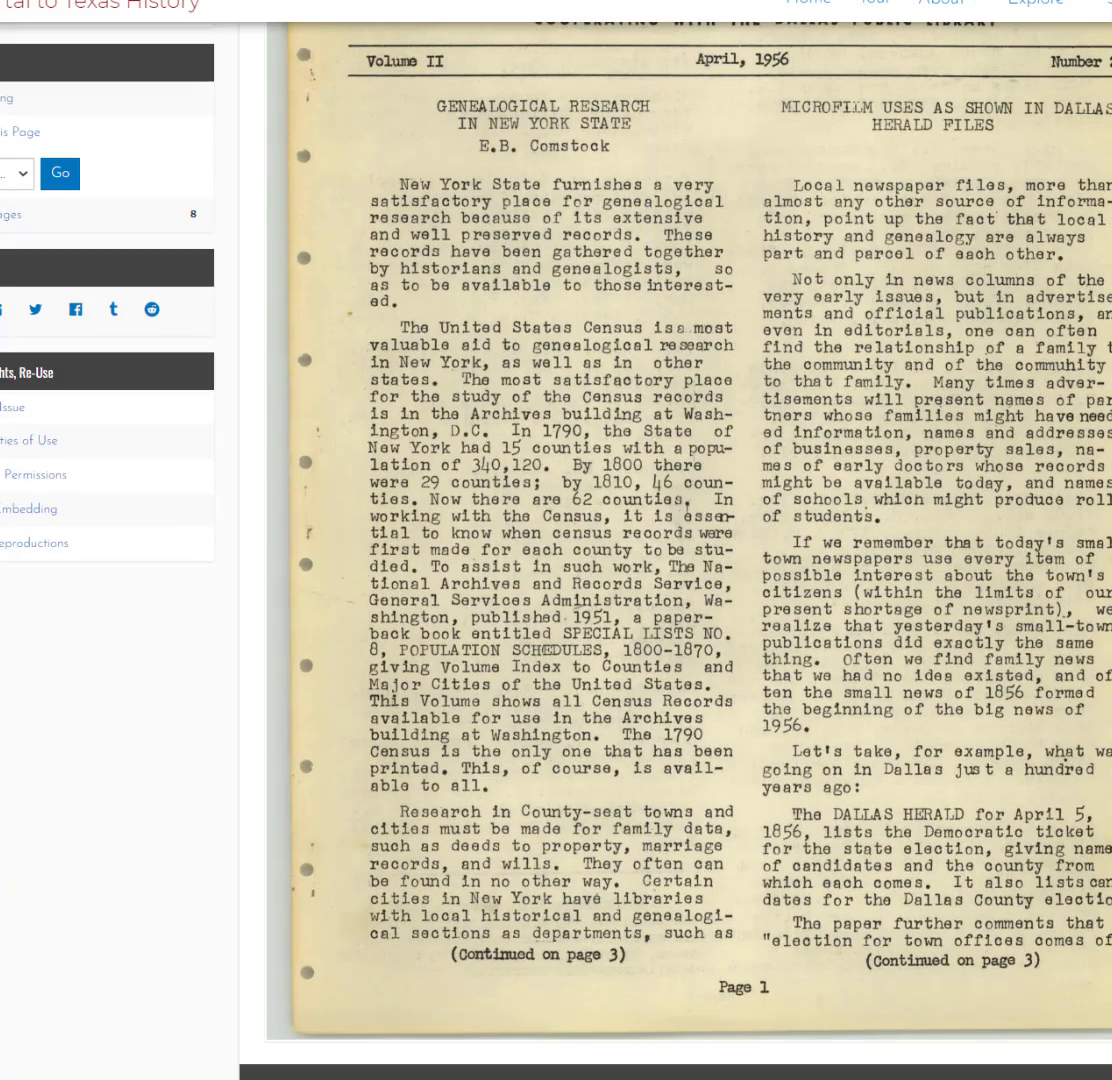
key(Right)
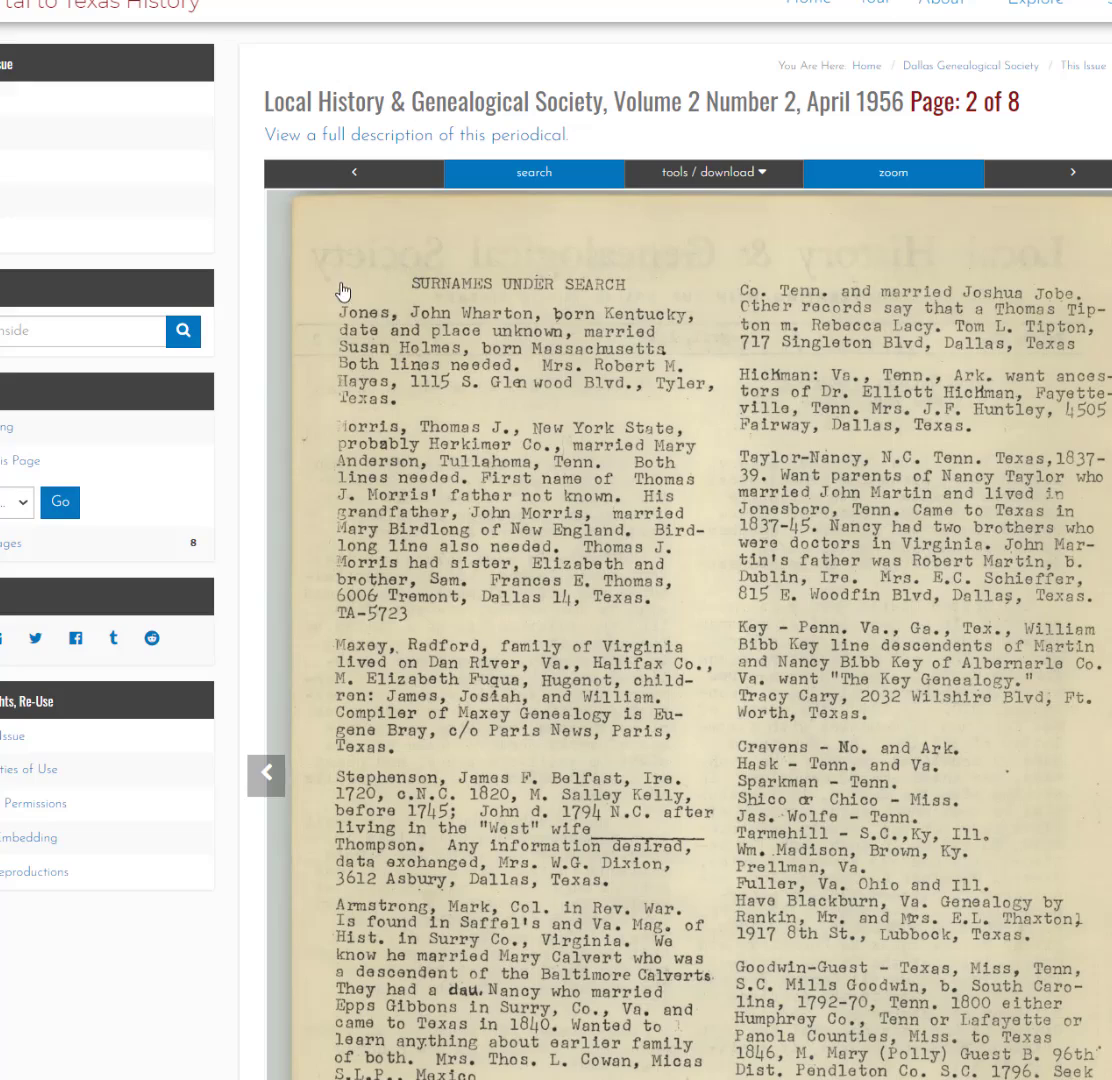
scroll(783, 545, down, 2)
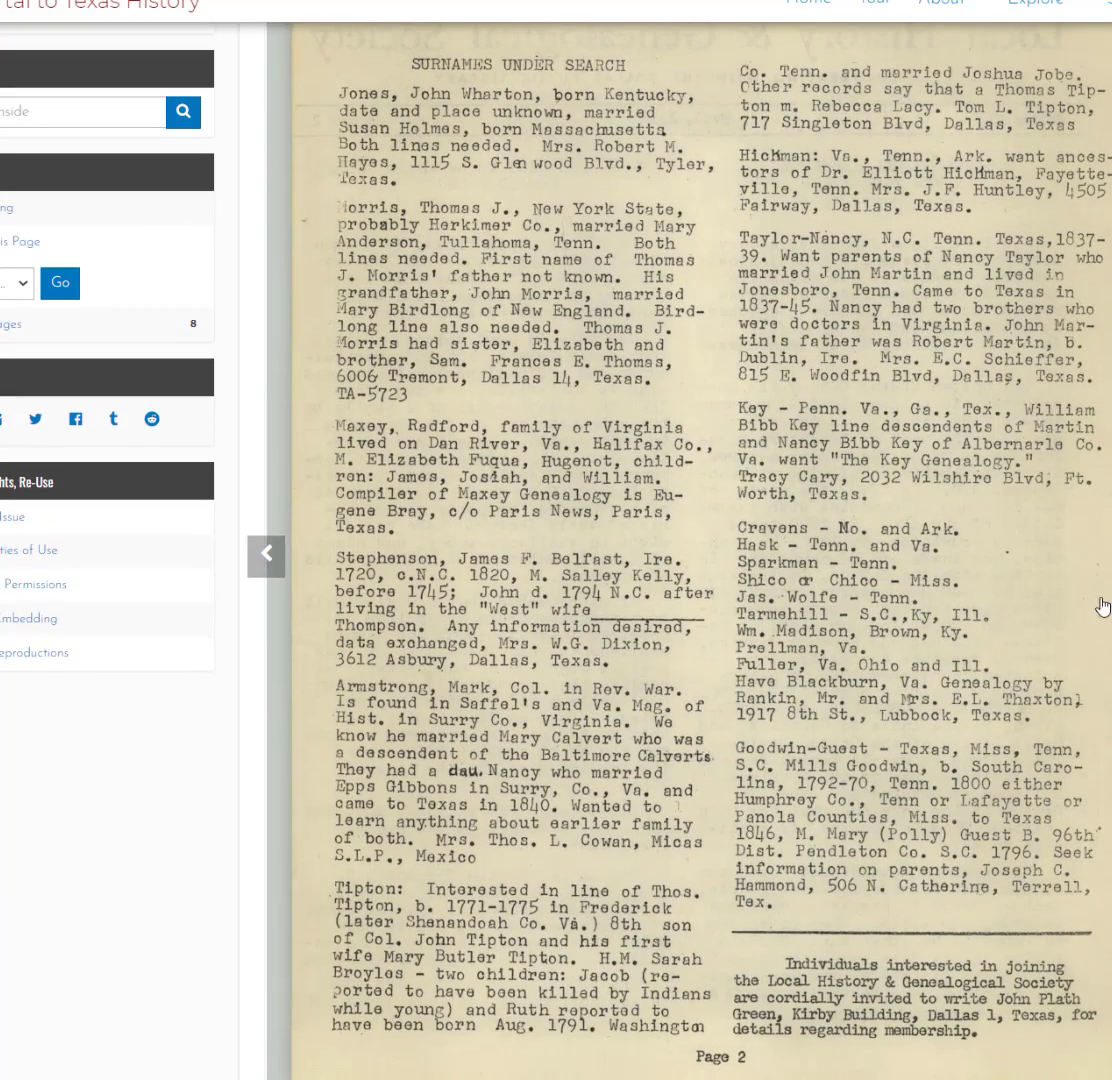
key(Right)
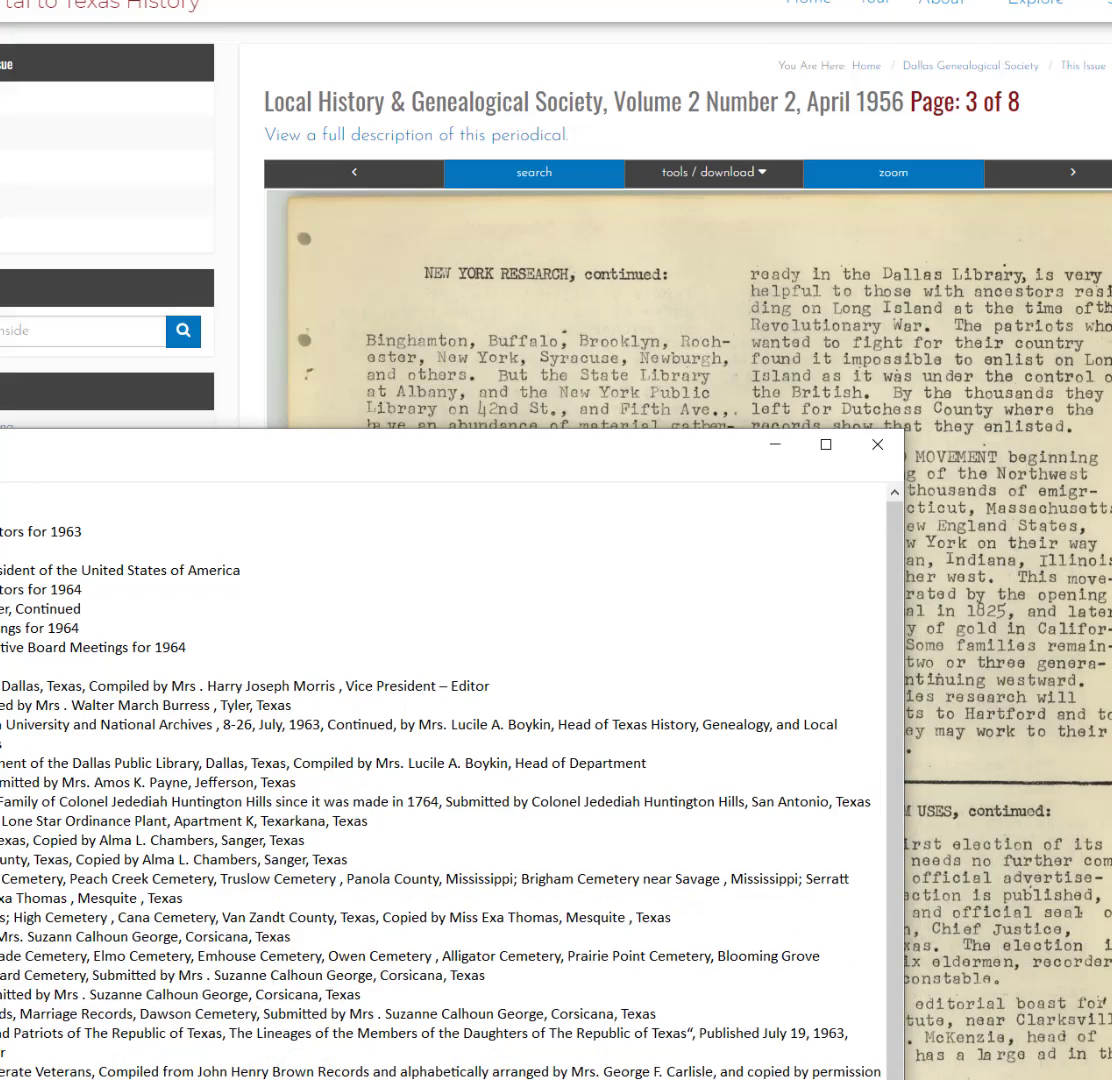
- Move the Notepad window up over the scan and go to the end of the '1963 - December' line
drag(405, 447, 625, 93)
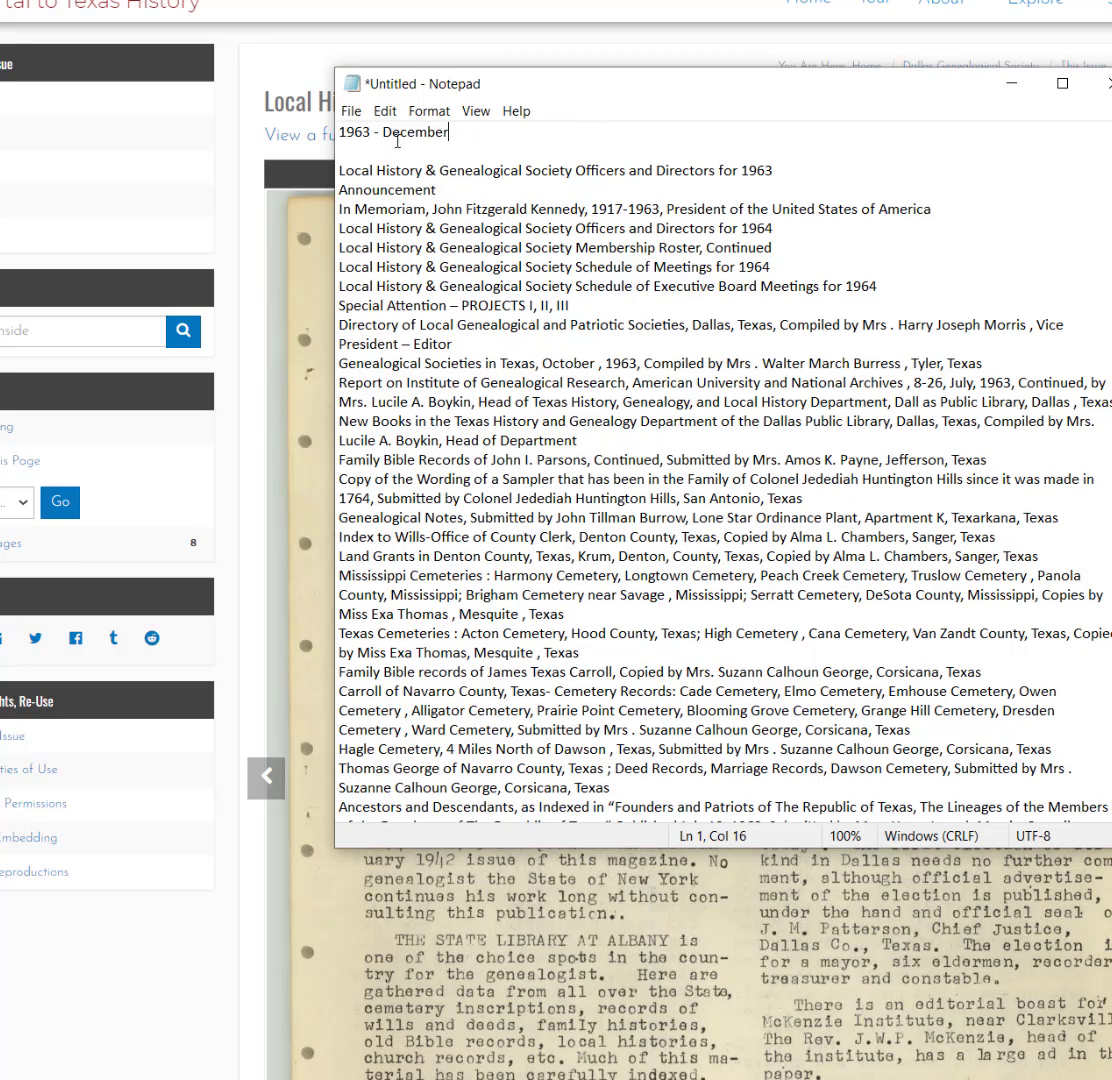
shift+click(349, 137)
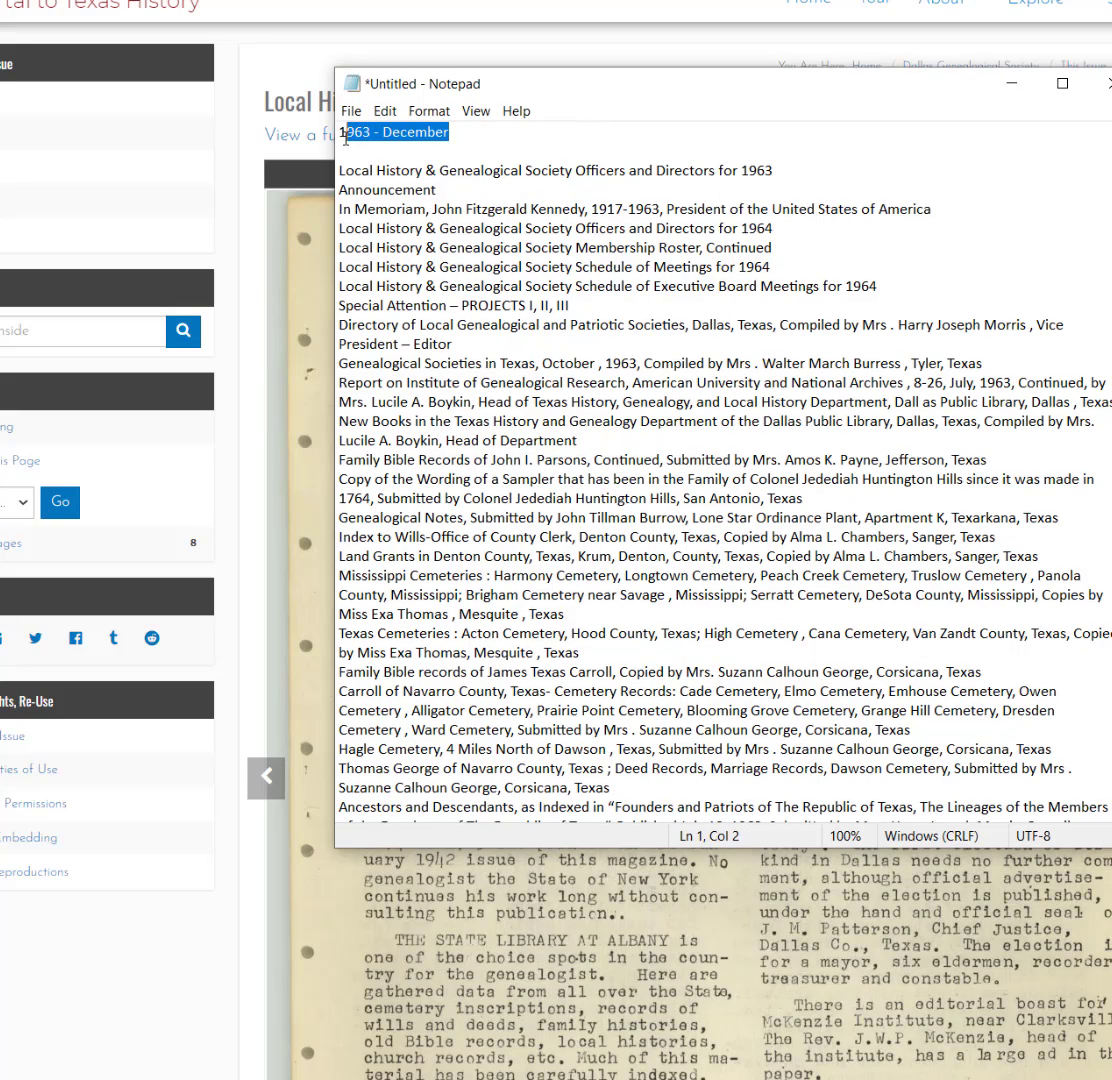
key(End)
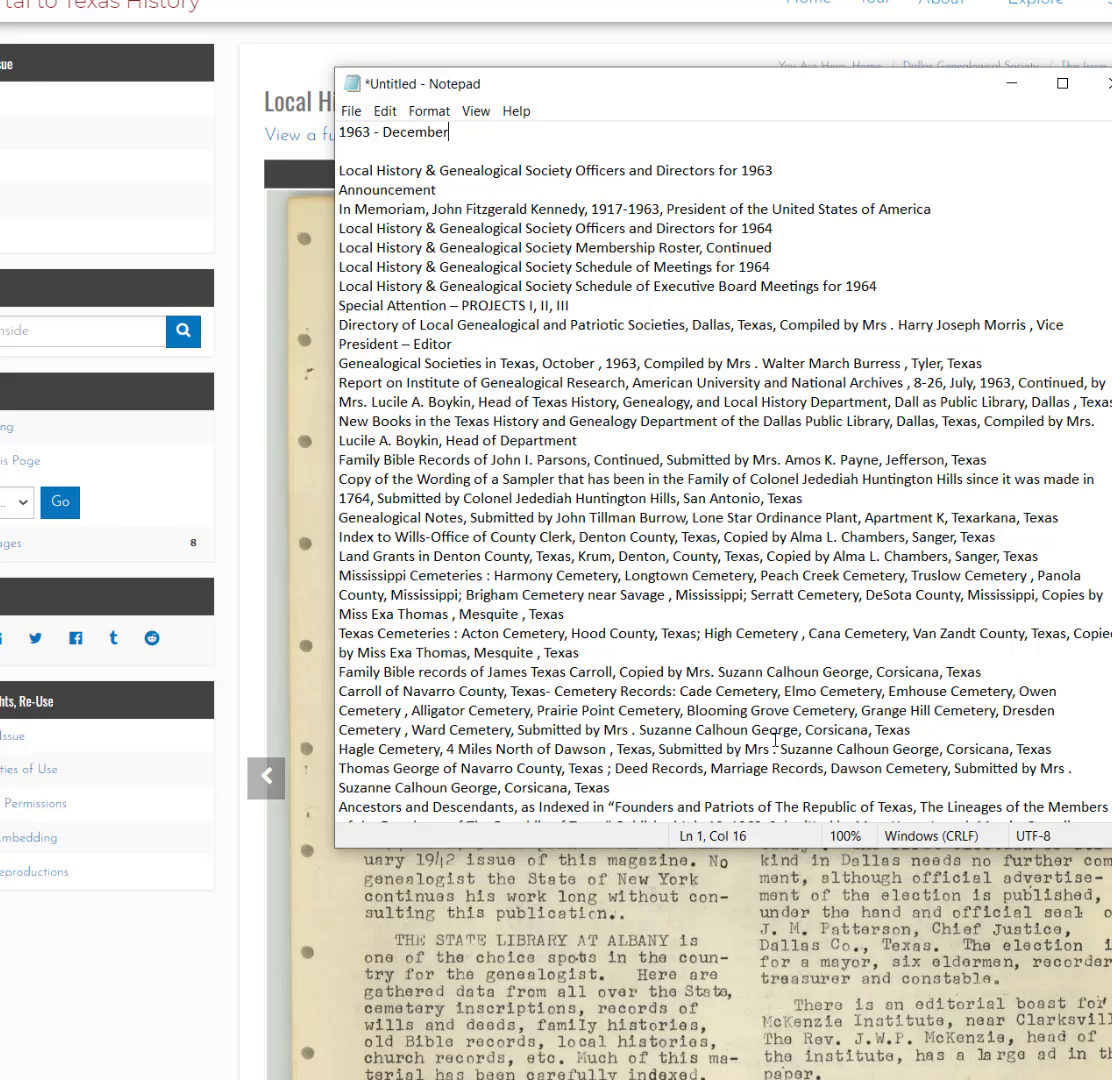
- Leave 'Announcement' without quotation marks and minimize Notepad to reveal the scan
click(341, 181)
text(")
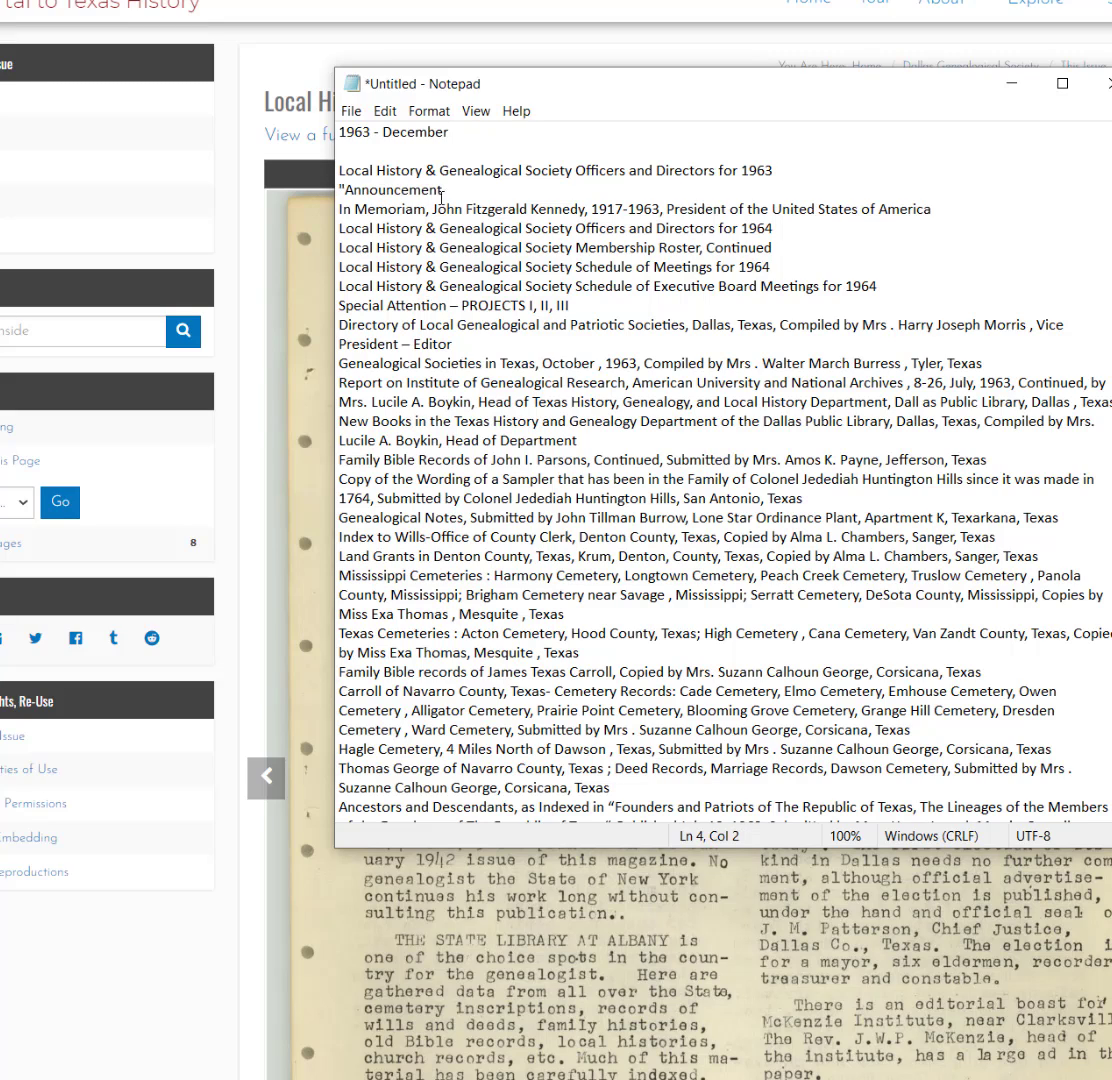
click(489, 189)
text(")
key(BackSpace)
click(345, 189)
key(BackSpace)
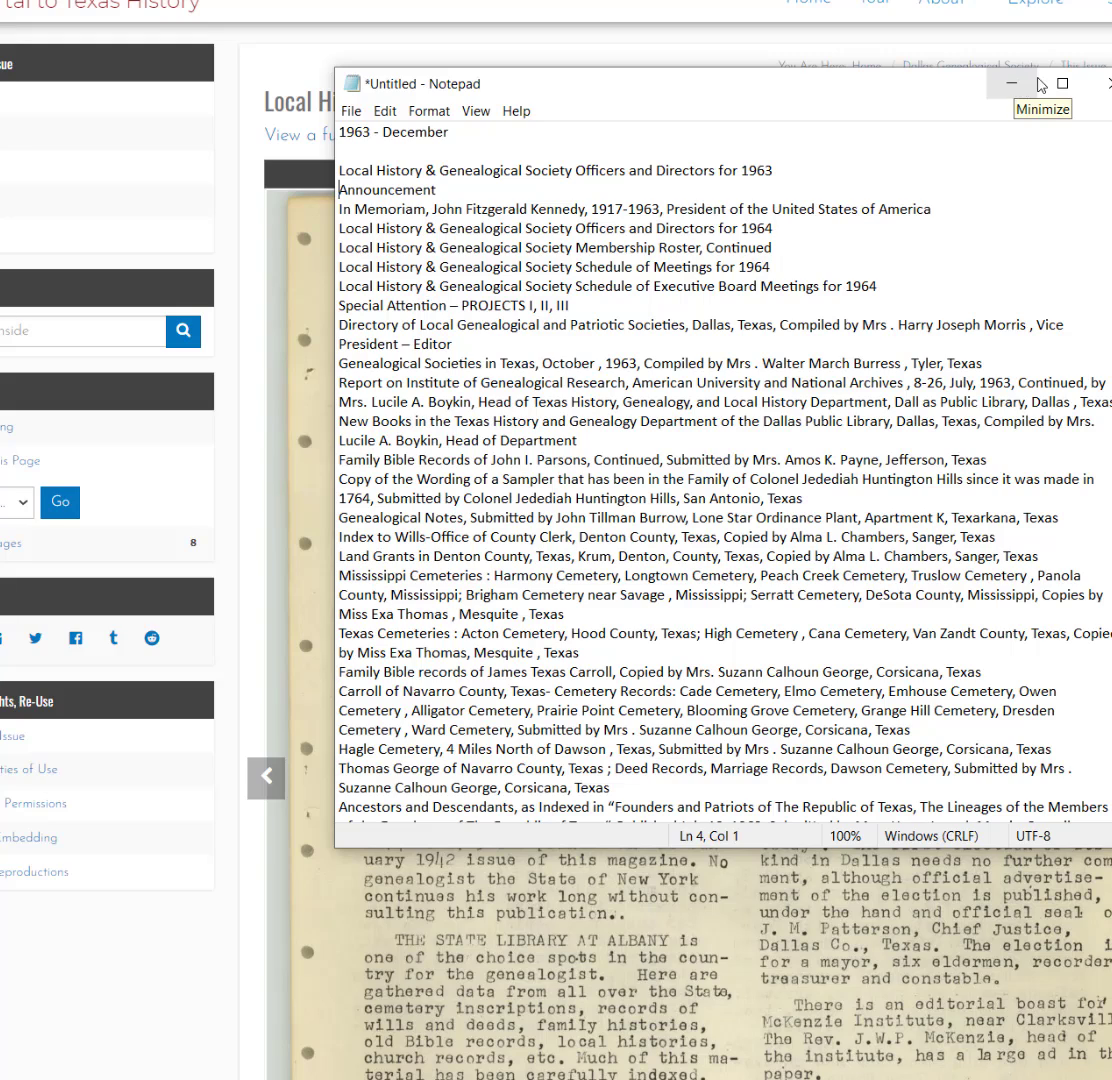
click(1014, 86)
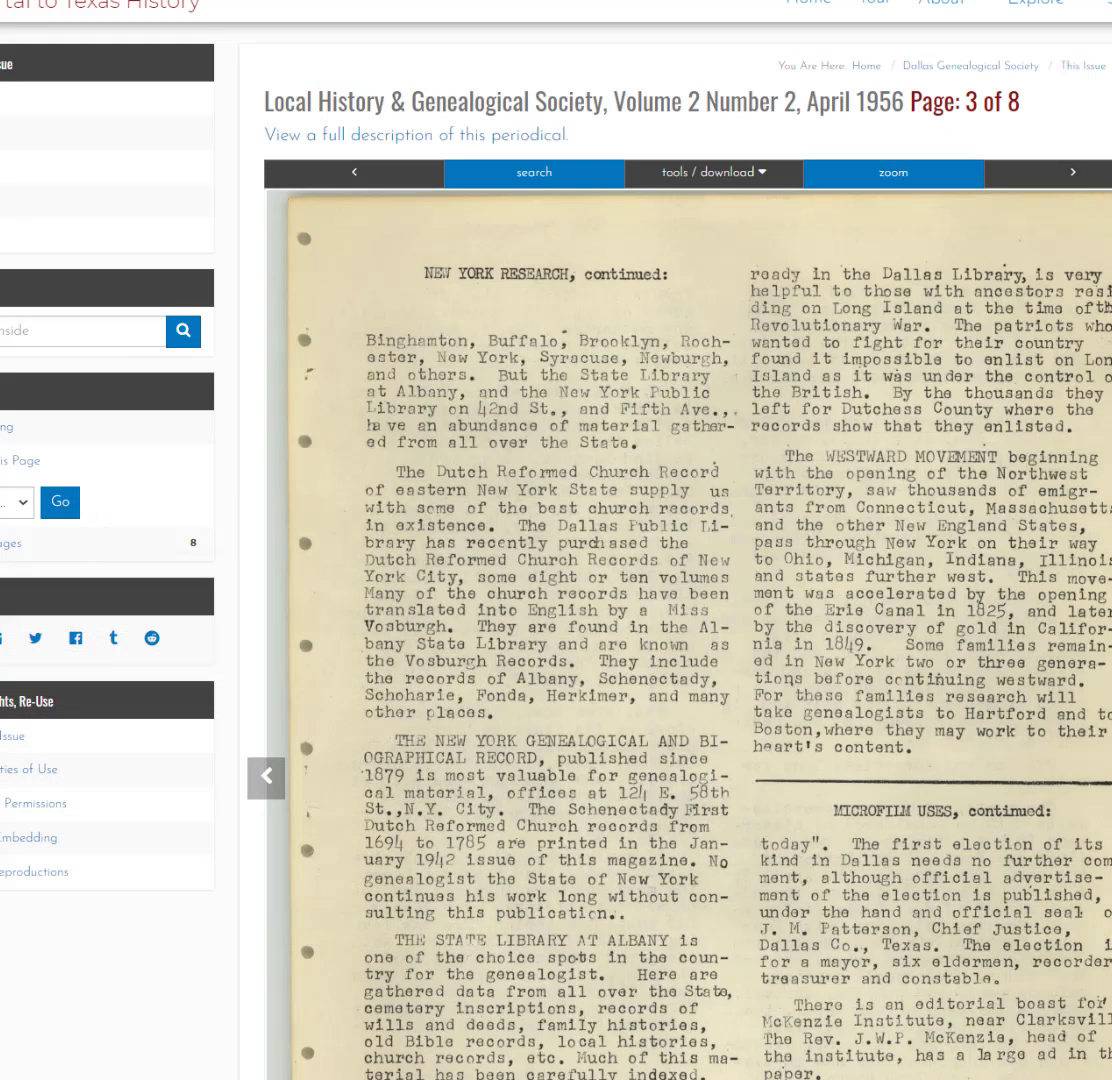
- Under Newsletters > 1960 - 1963, open the 1962-03 Volume 8, Number 1 (March) issue and its Table of Contents
key(ctrl+w)
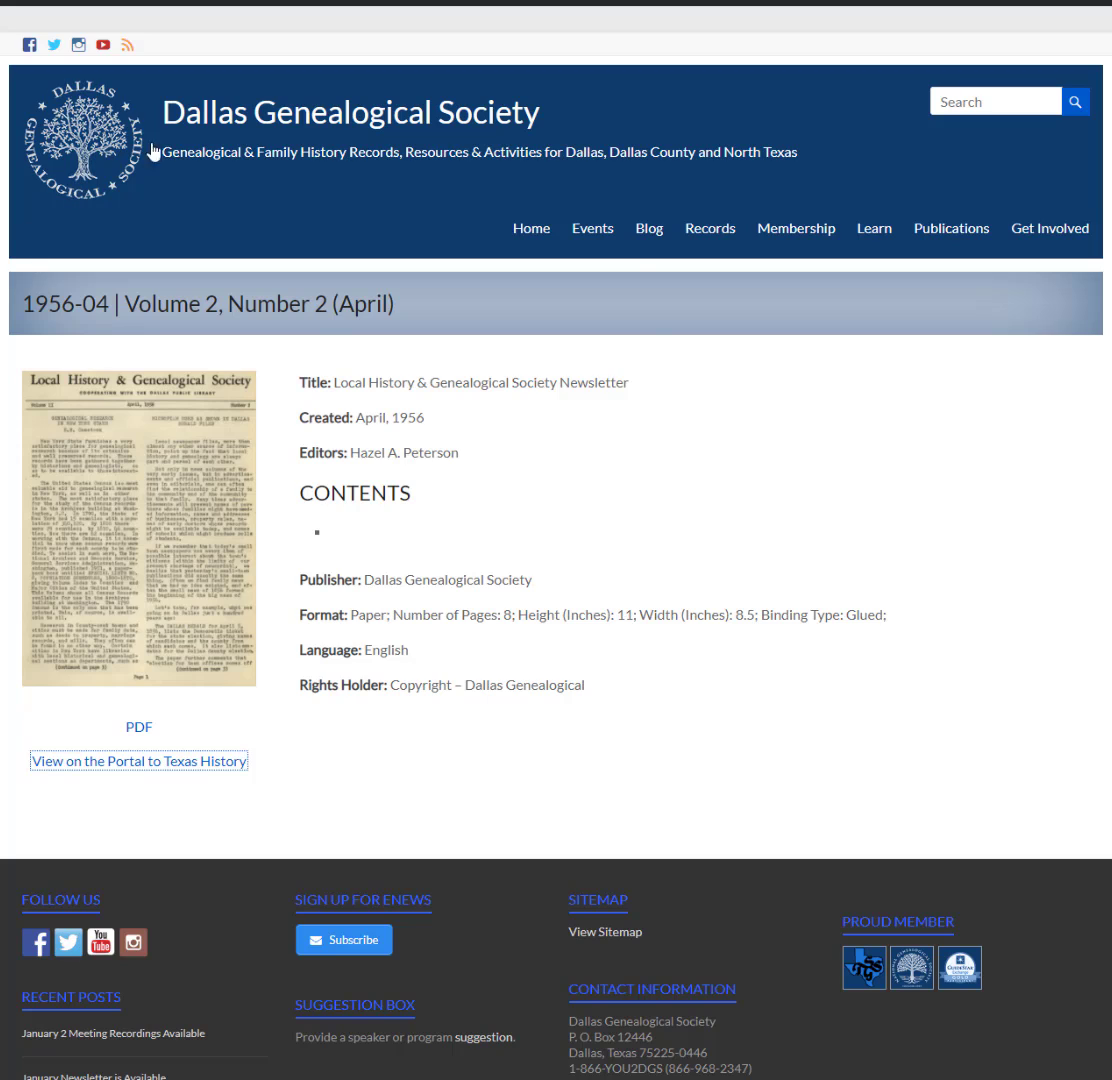
mouse_move(1046, 240)
mouse_move(970, 228)
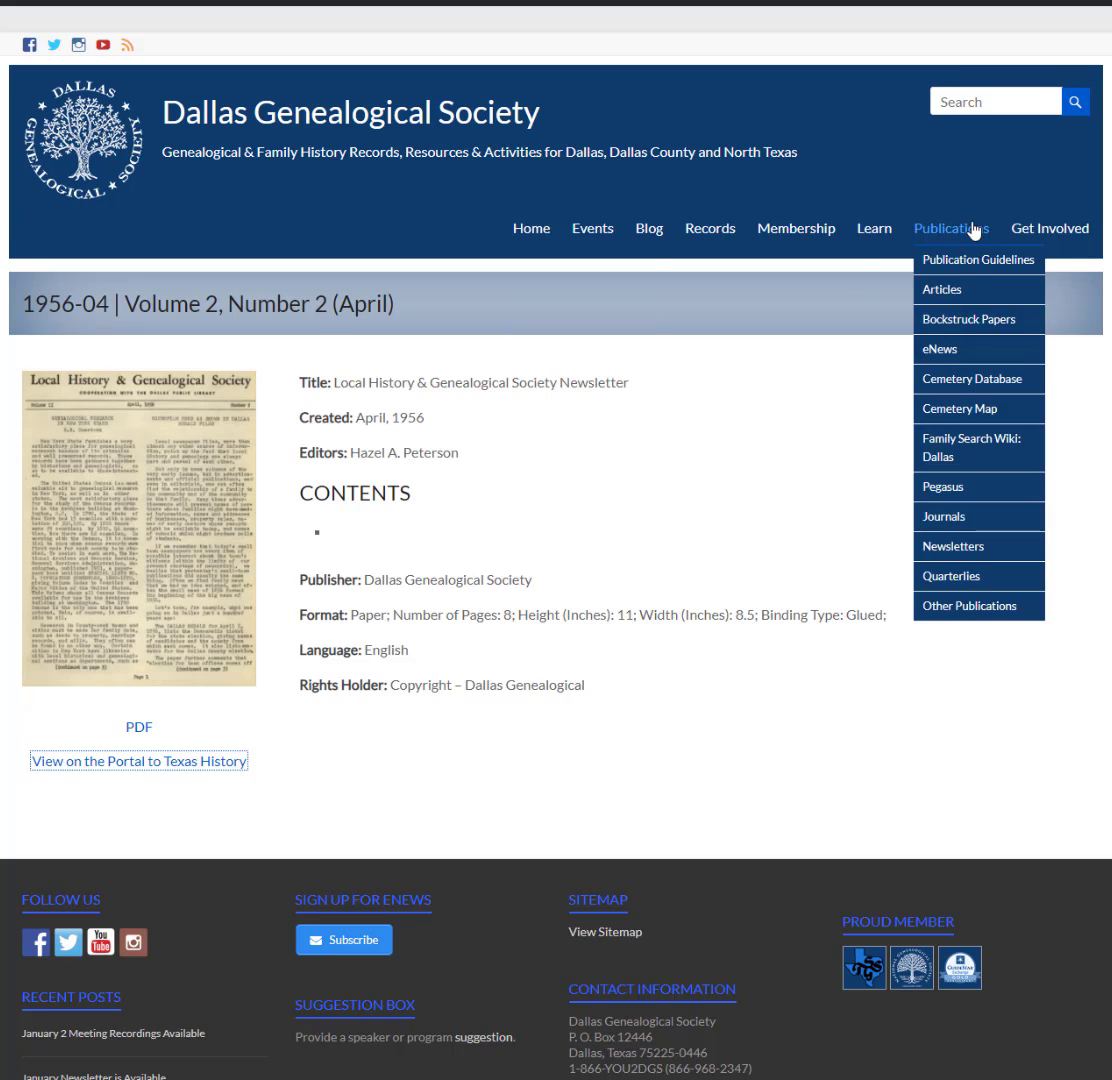
click(948, 548)
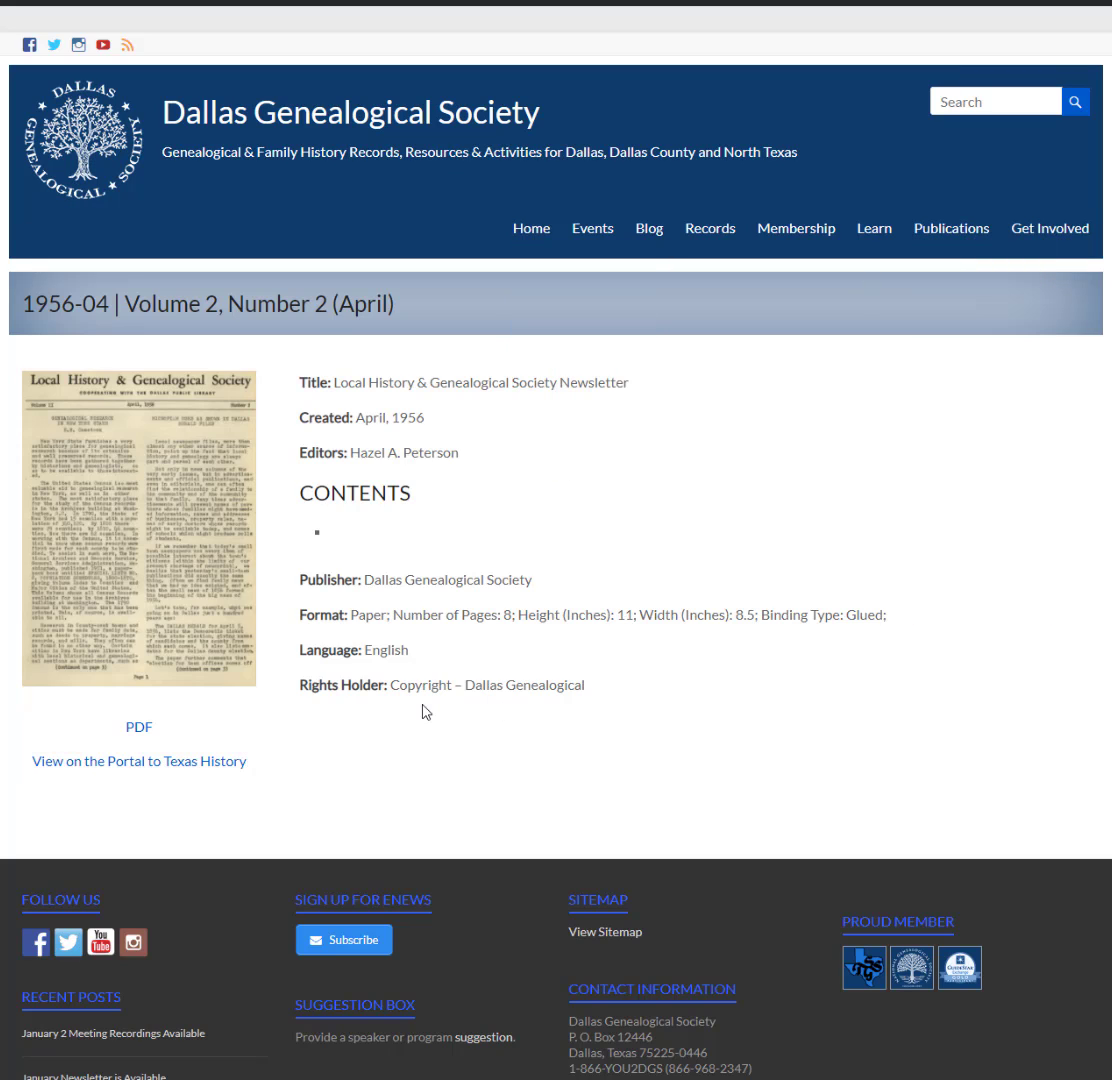
scroll(421, 711, down, 3)
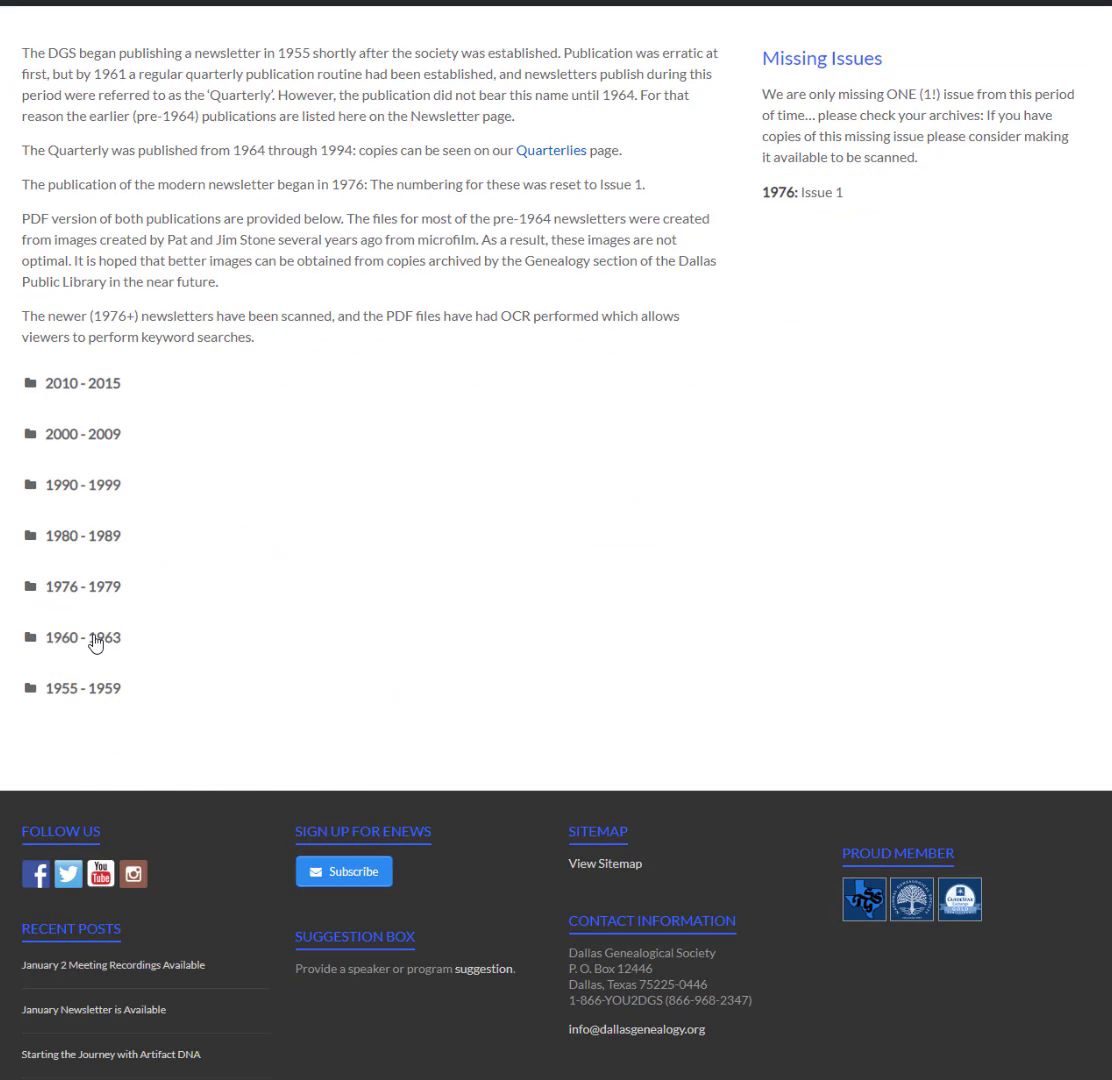
click(94, 642)
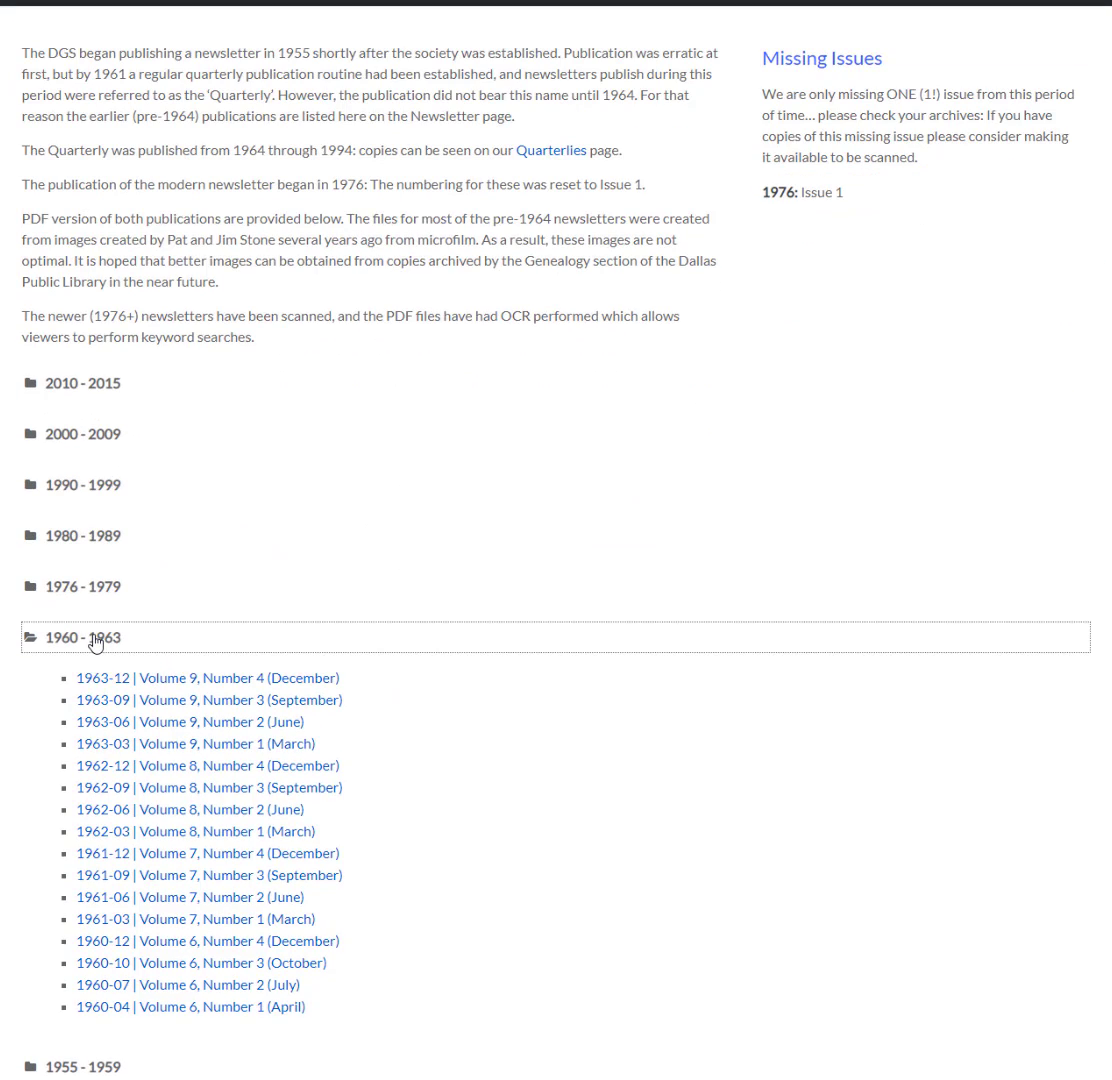
click(212, 832)
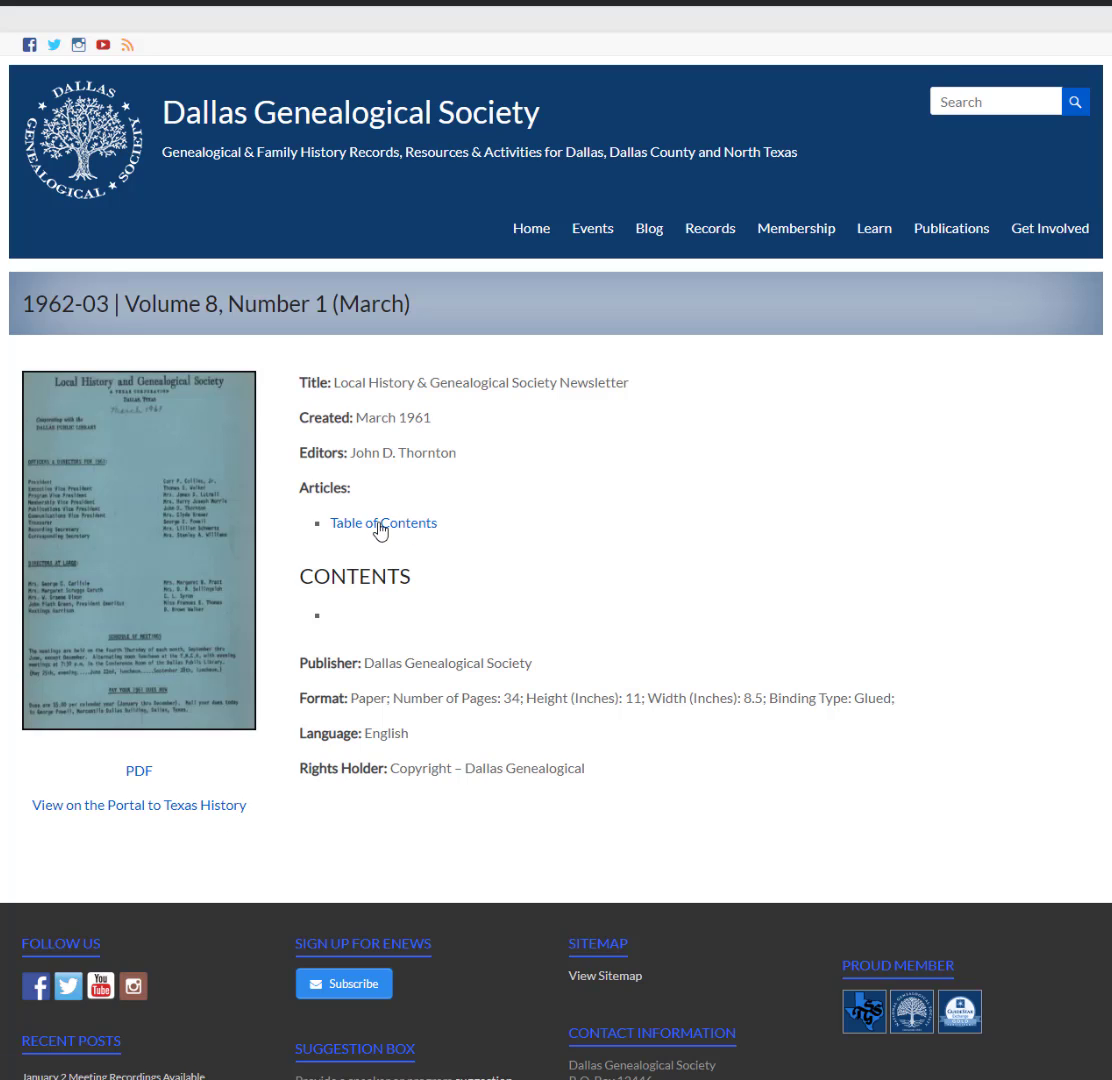
click(380, 524)
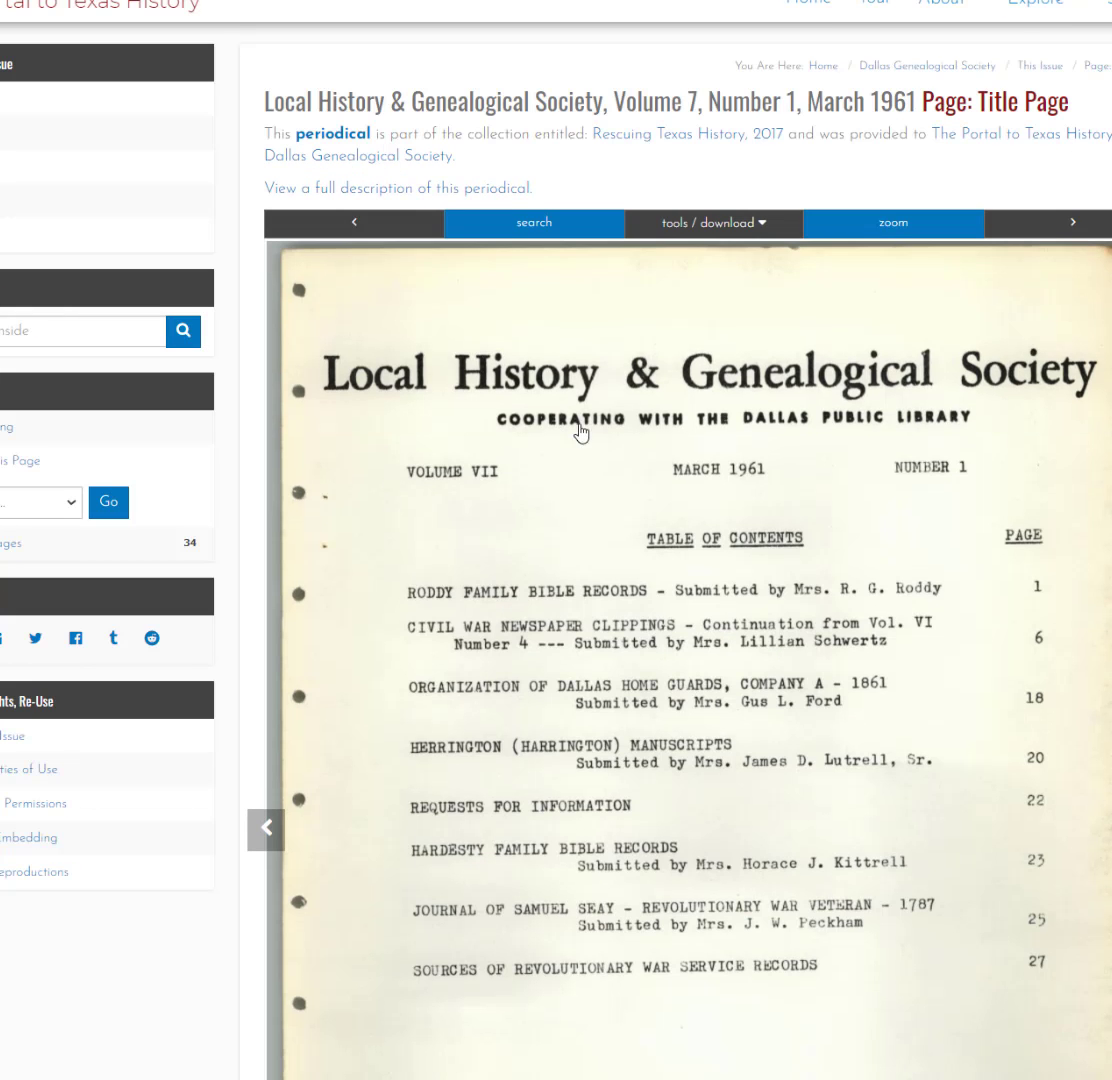
- Scroll down the March 1961 Volume VII, Number 1 contents scan
scroll(660, 584, down, 2)
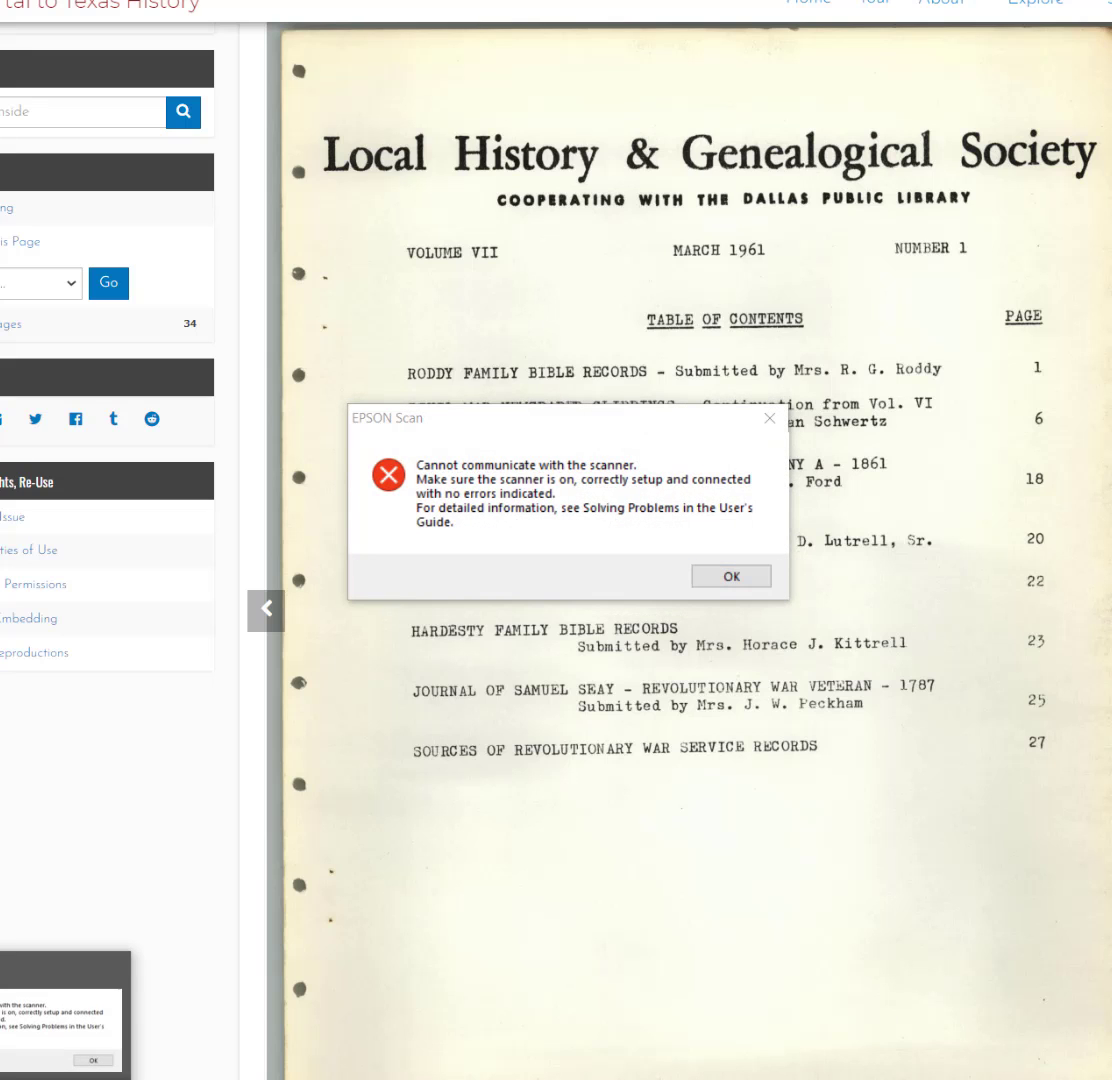
- Dismiss the EPSON Scan error and switch back to the Notepad contents list
key(Return)
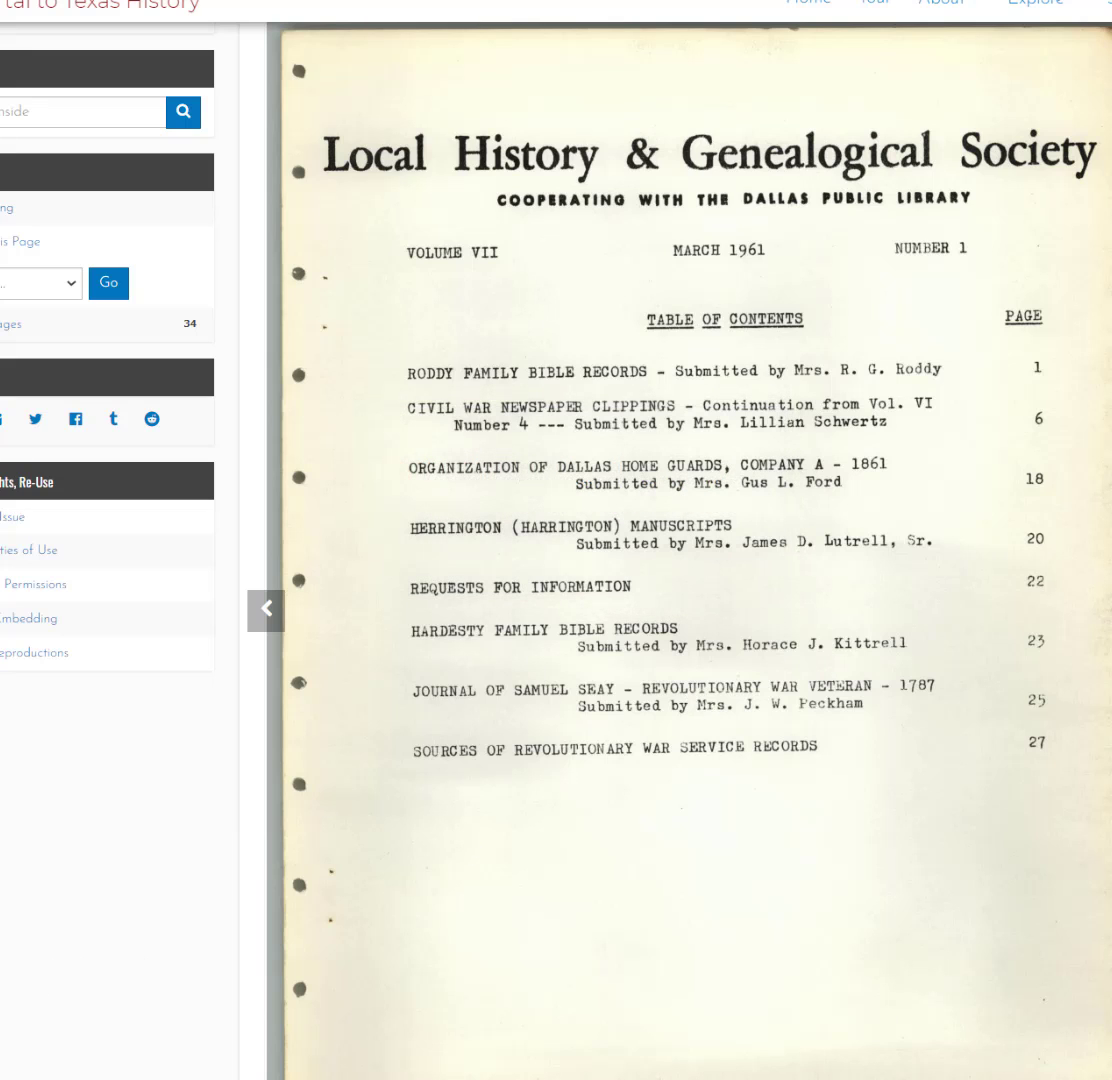
key(alt+Tab)
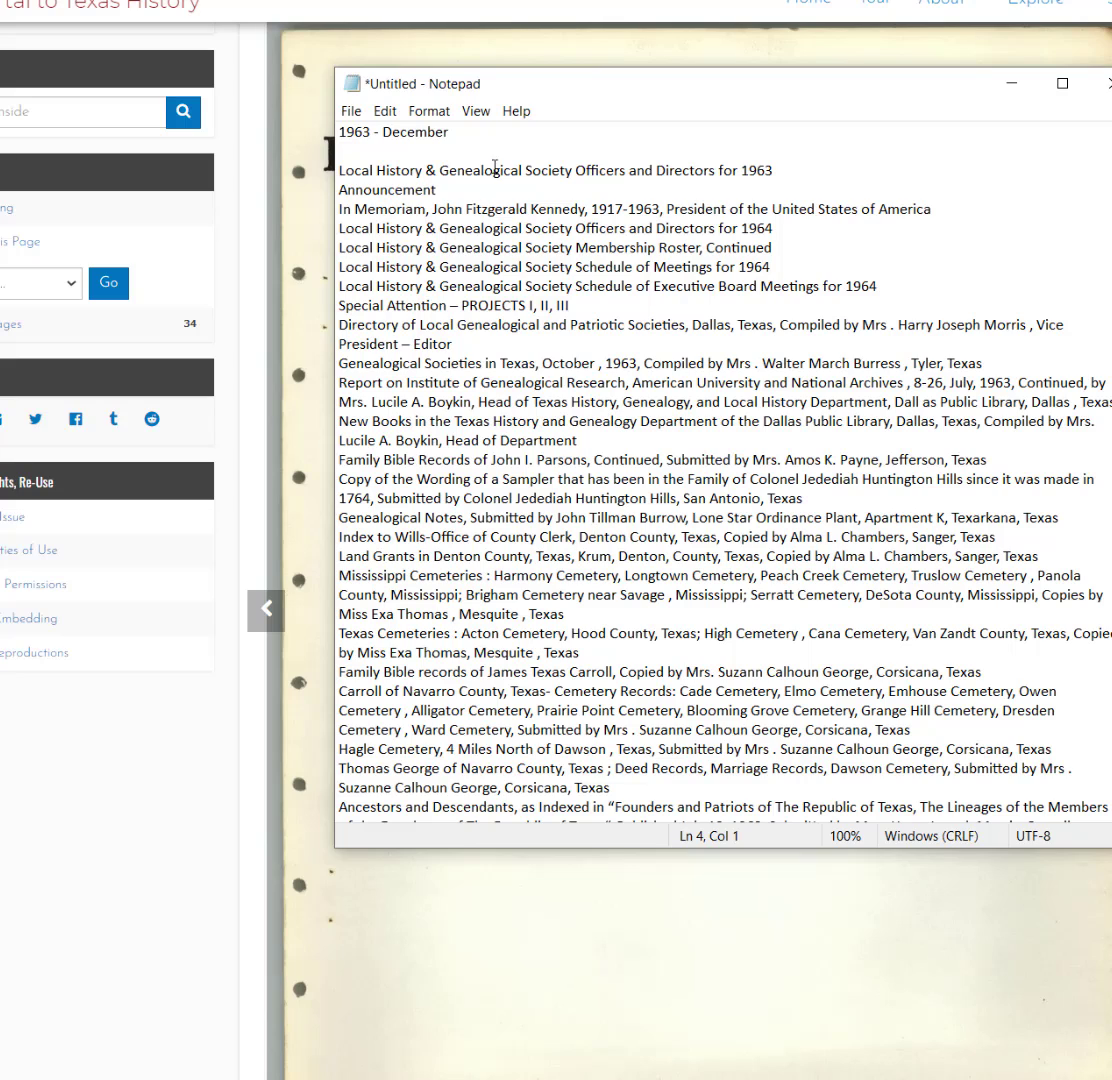